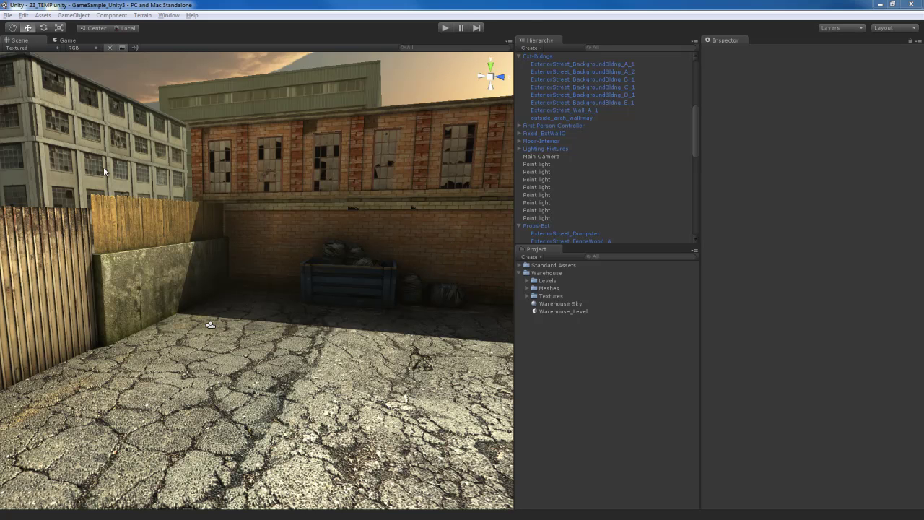
Compare the Scene and Game views, then arrange the editor in the 2 by 3 layout
left_click(66, 41)
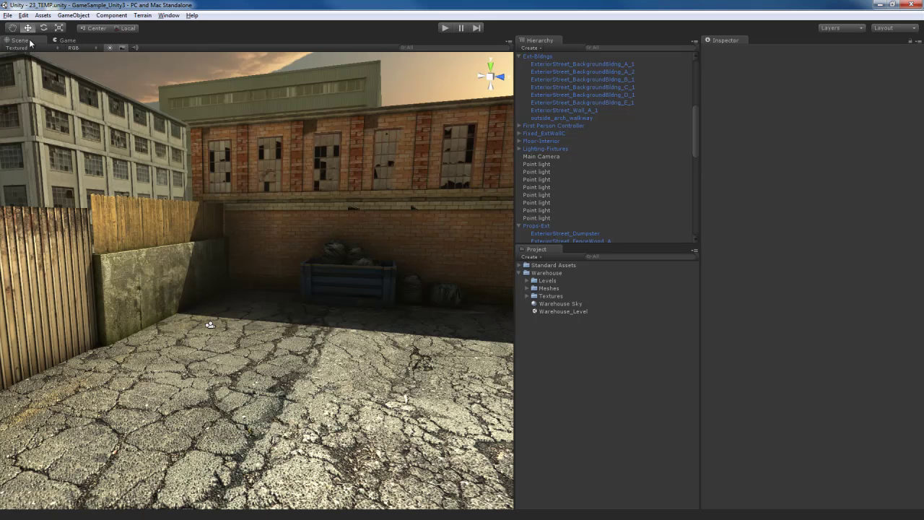
left_click(20, 41)
left_click(62, 40)
left_click(32, 41)
left_click(887, 28)
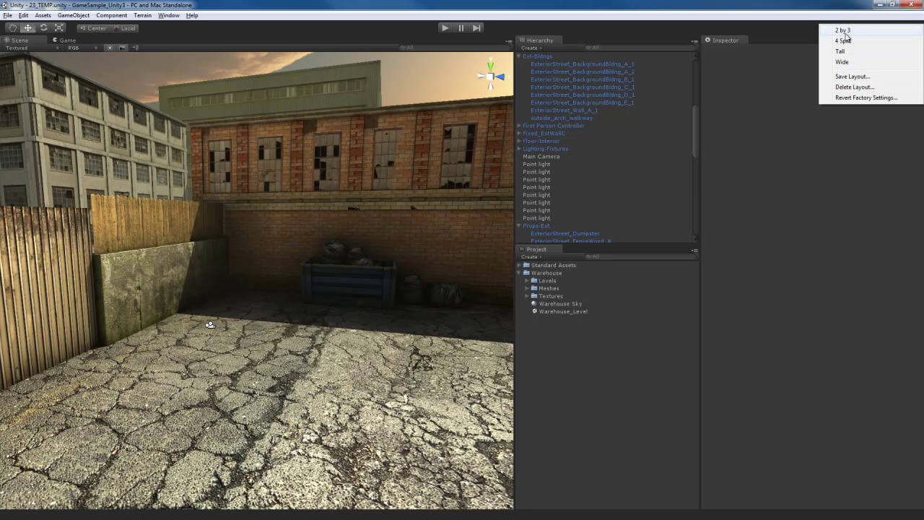
left_click(843, 30)
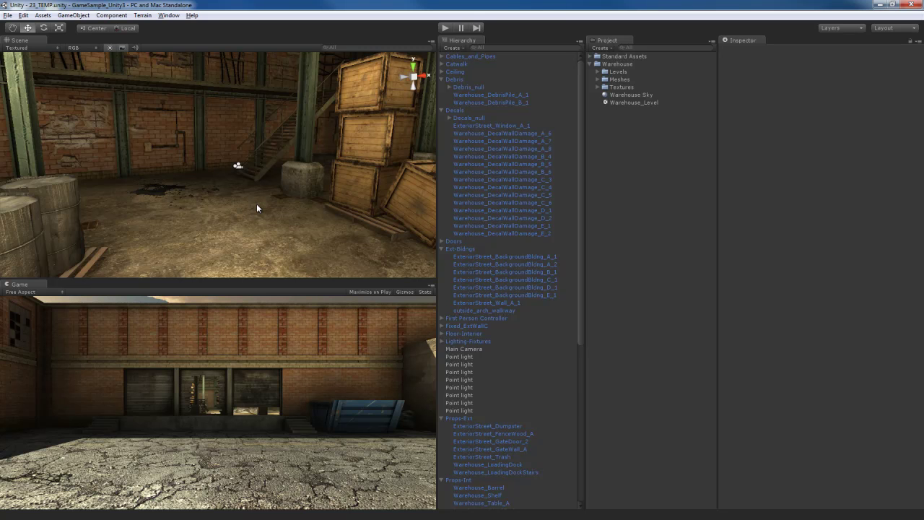
Orbit the Scene view from the warehouse interior to look down over the courtyard's point lights
left_click_drag(265, 177, 249, 214, "alt")
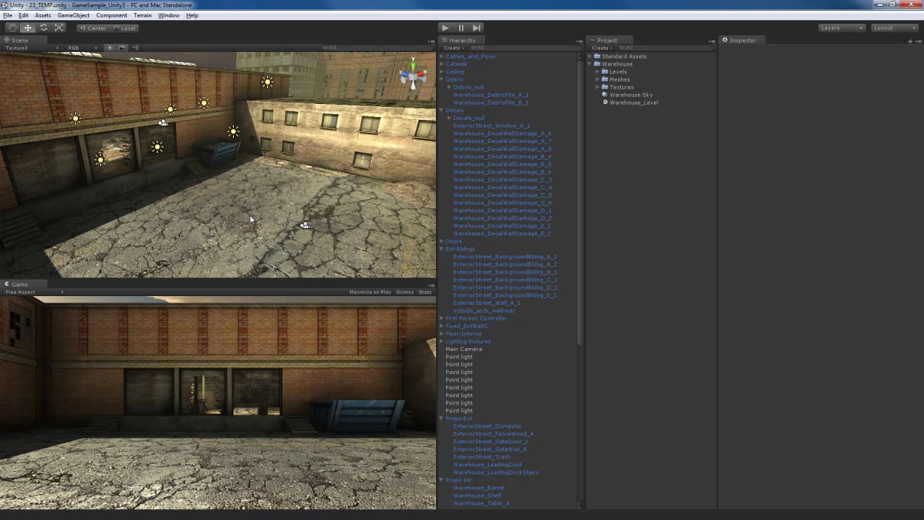
left_click_drag(271, 200, 286, 201, "alt")
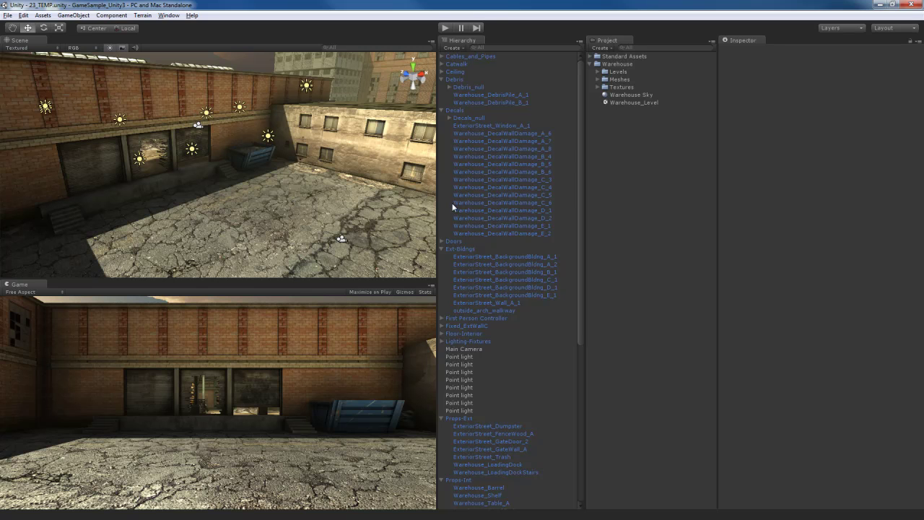
Delete the standalone Main Camera from the Hierarchy
scroll(470, 202, "down", 7)
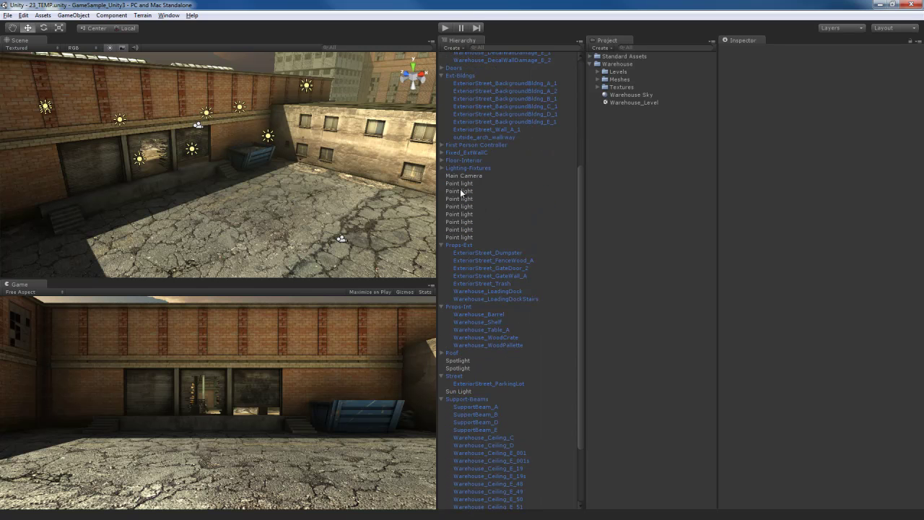
left_click(463, 177)
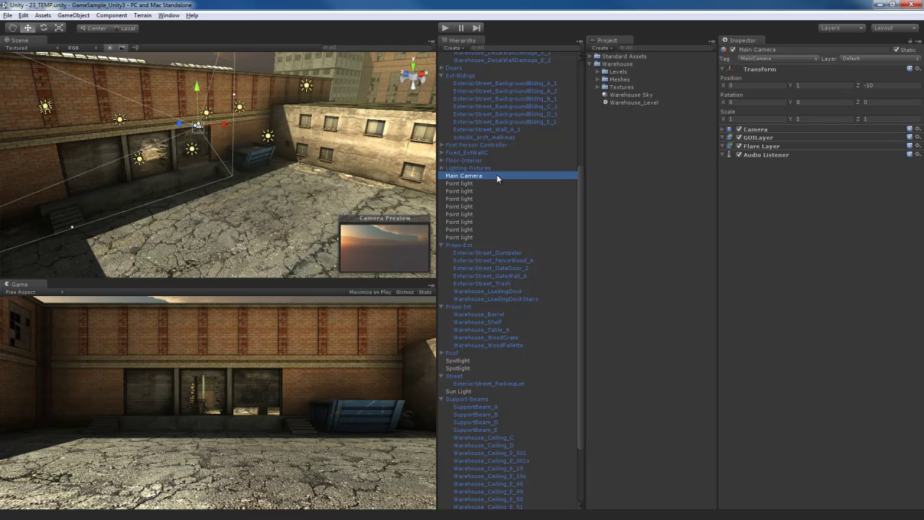
scroll(374, 188, "up", 3)
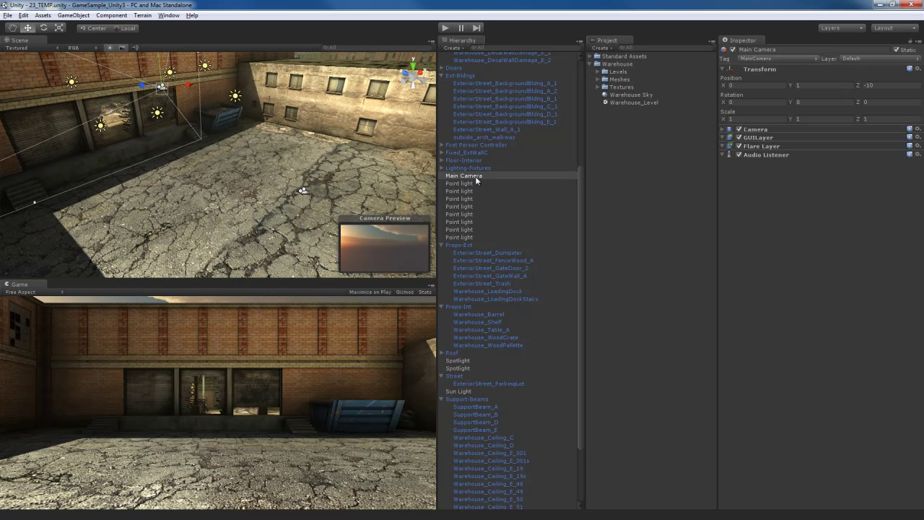
left_click(476, 176)
key("Delete")
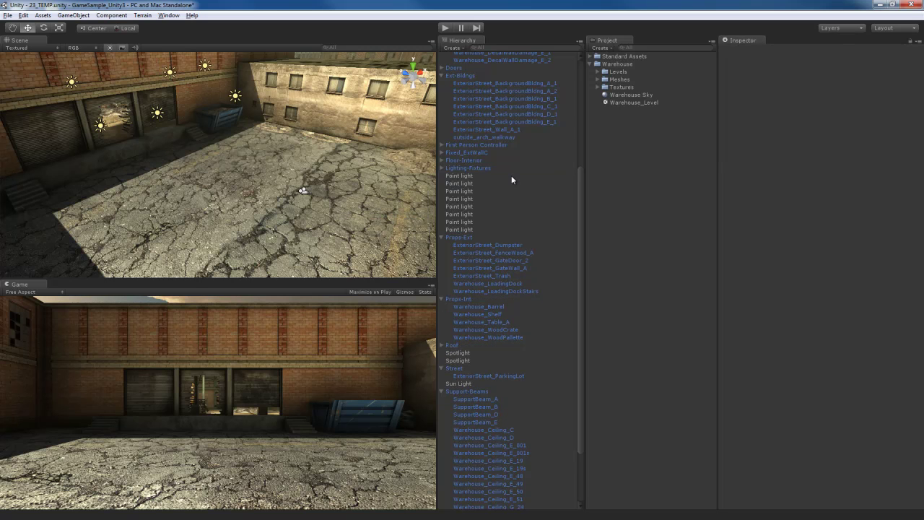
Expand the First Person Controller and select its child Main Camera
left_click(300, 193)
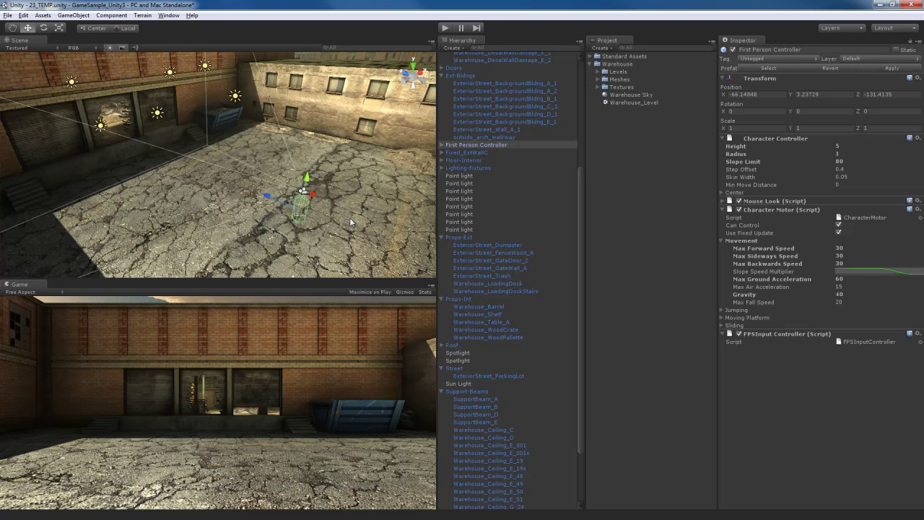
left_click(447, 146)
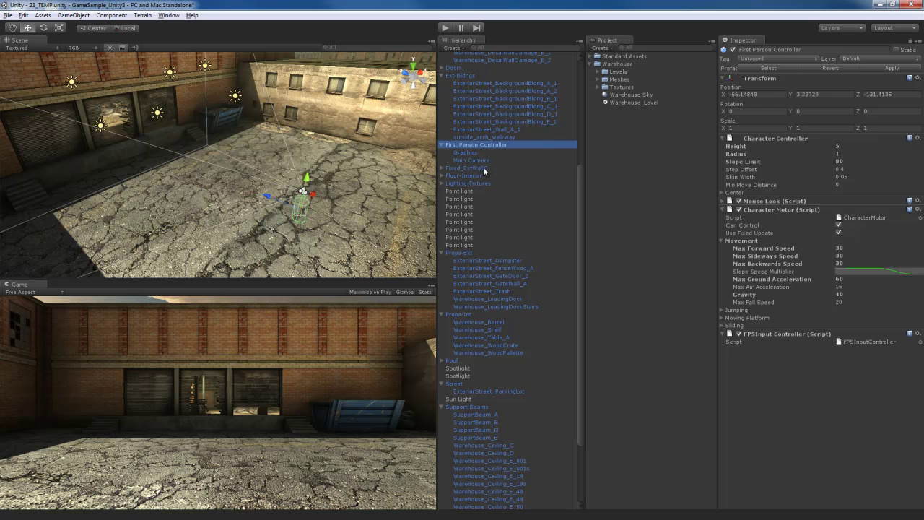
left_click(483, 159)
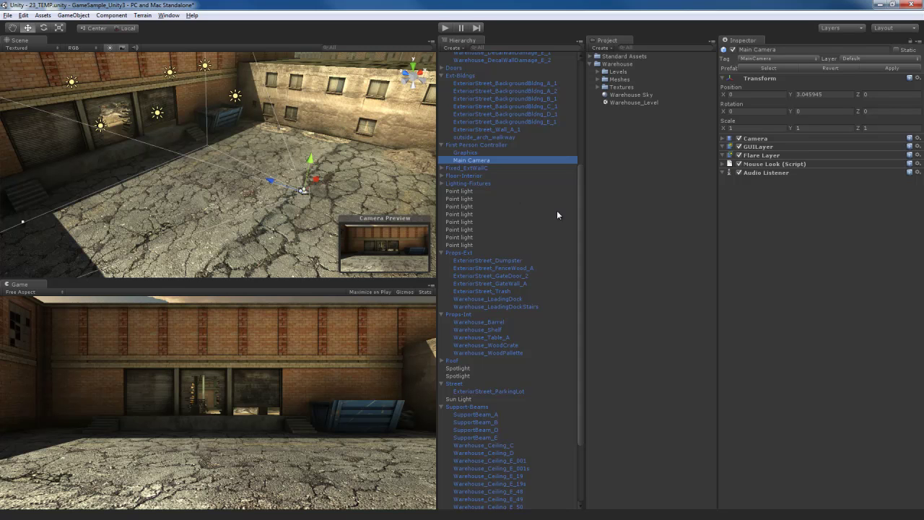
Add Image Effects > Bloom and Flares to the player's Main Camera, accepting the prefab-link loss
left_click(112, 15)
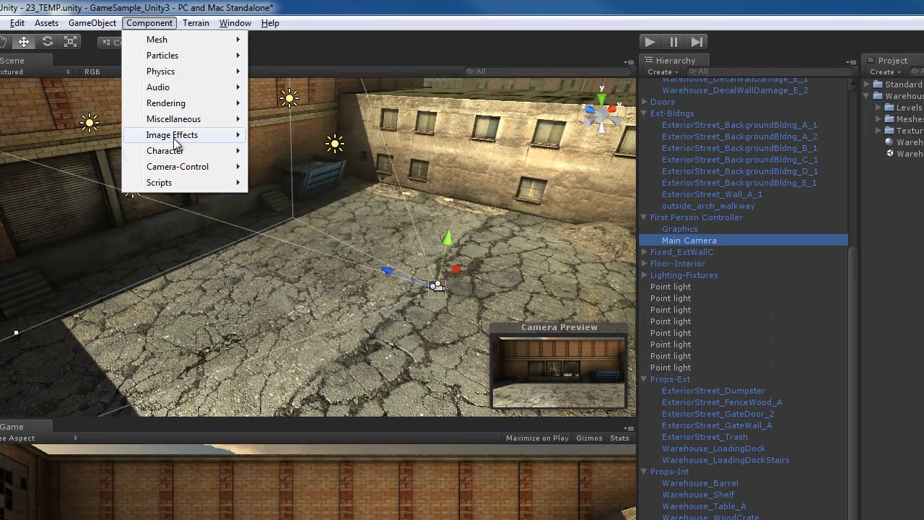
mouse_move(129, 92)
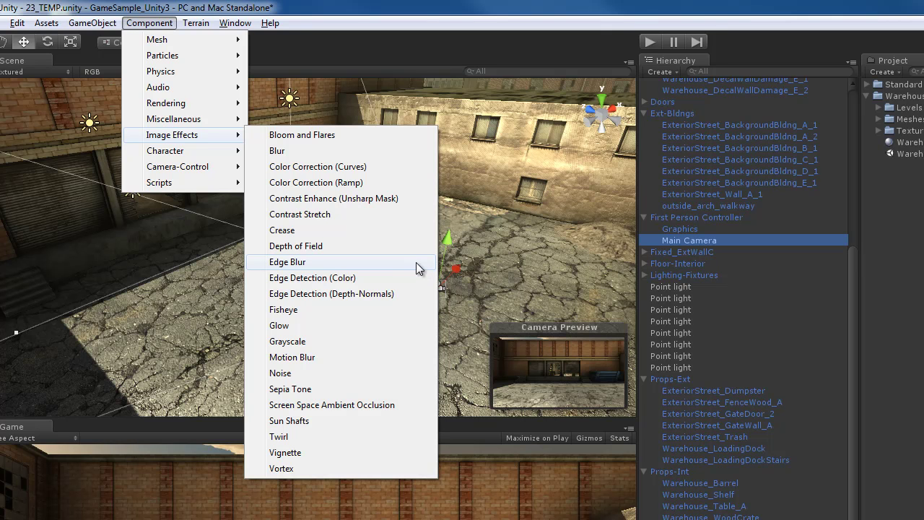
left_click(319, 135)
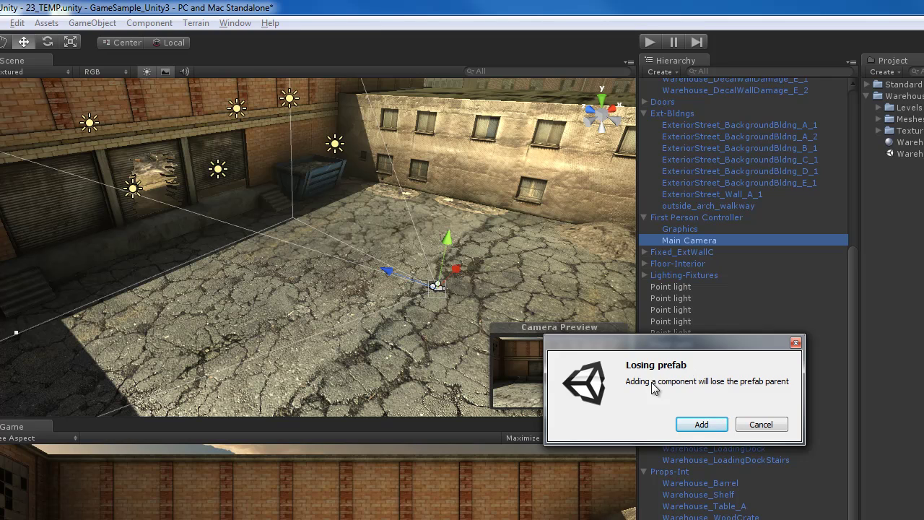
left_click(701, 425)
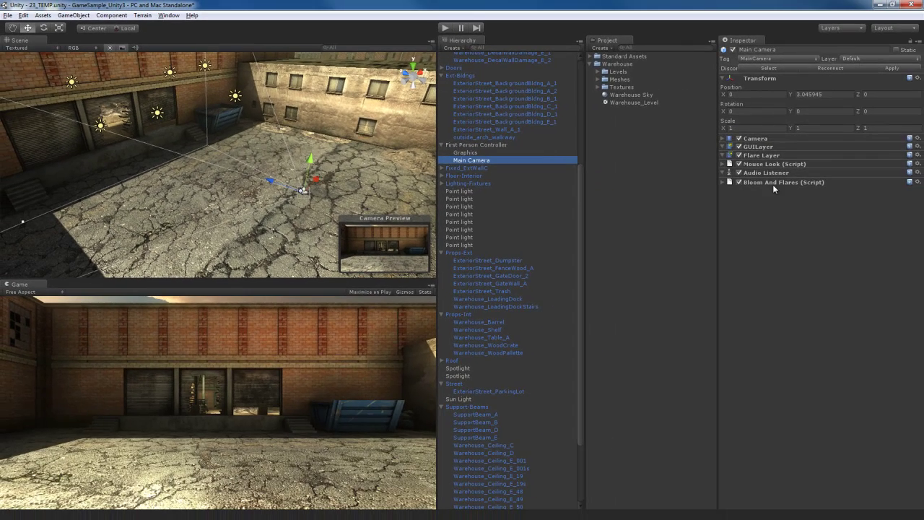
Expand Bloom And Flares and toggle it off and on to compare the glow
left_click(772, 182)
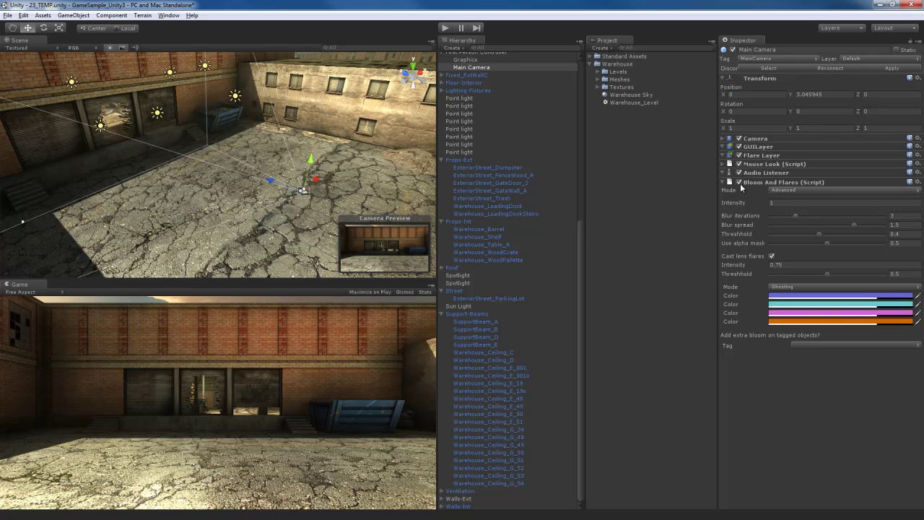
left_click(739, 182)
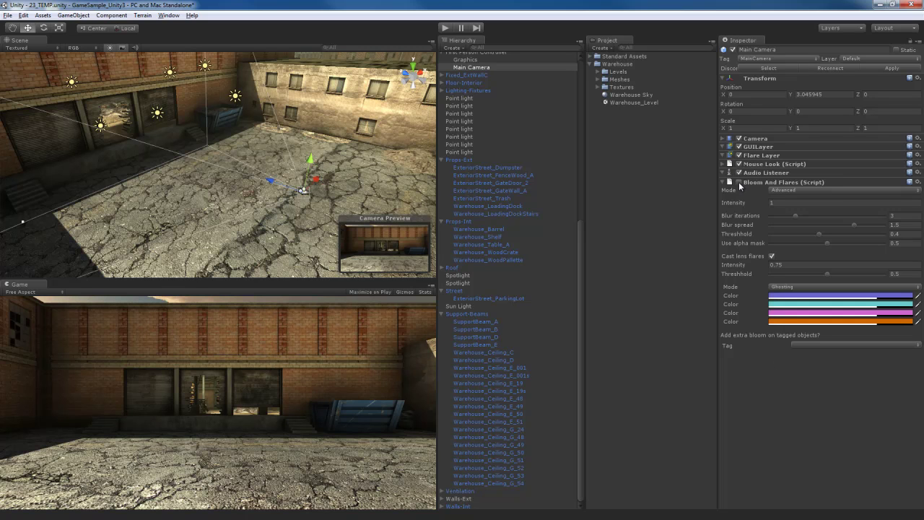
left_click(739, 183)
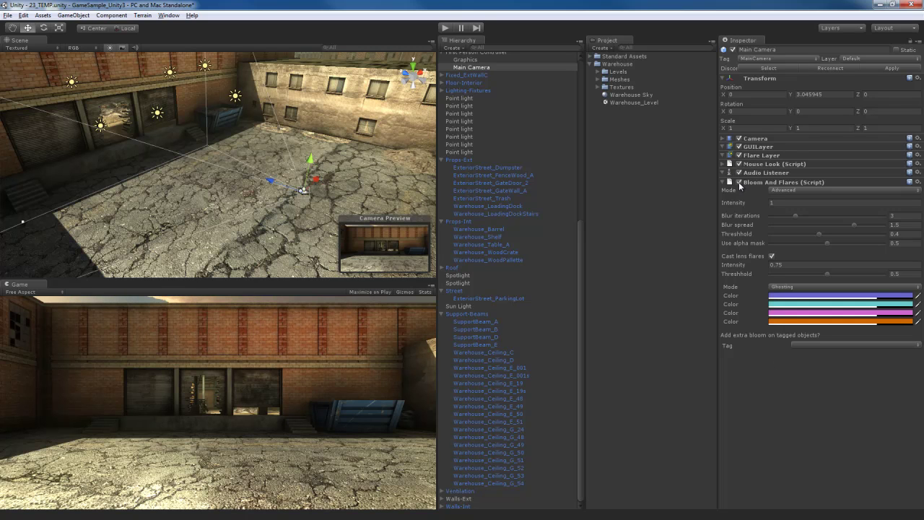
left_click(739, 183)
left_click(739, 183)
left_click(740, 183)
left_click(739, 182)
Switch the bloom Mode between Simple and Advanced to compare them
left_click(799, 190)
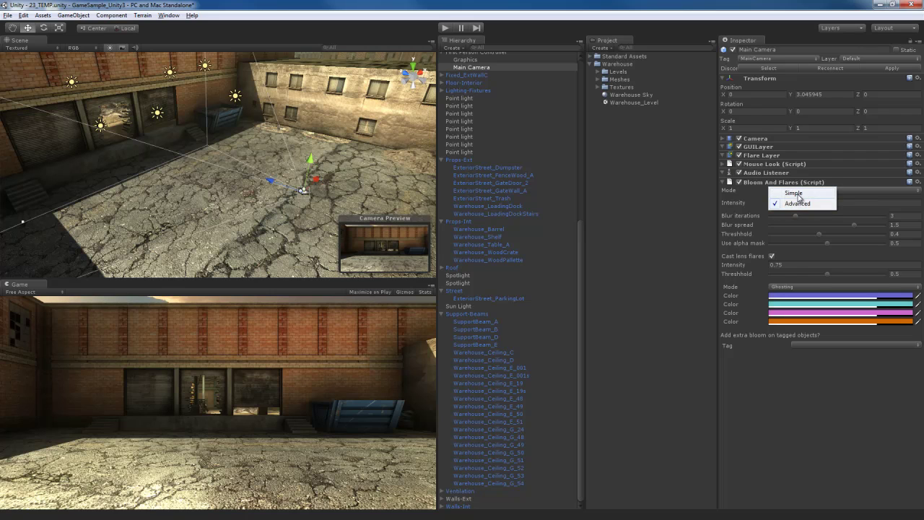
left_click(794, 193)
left_click(801, 191)
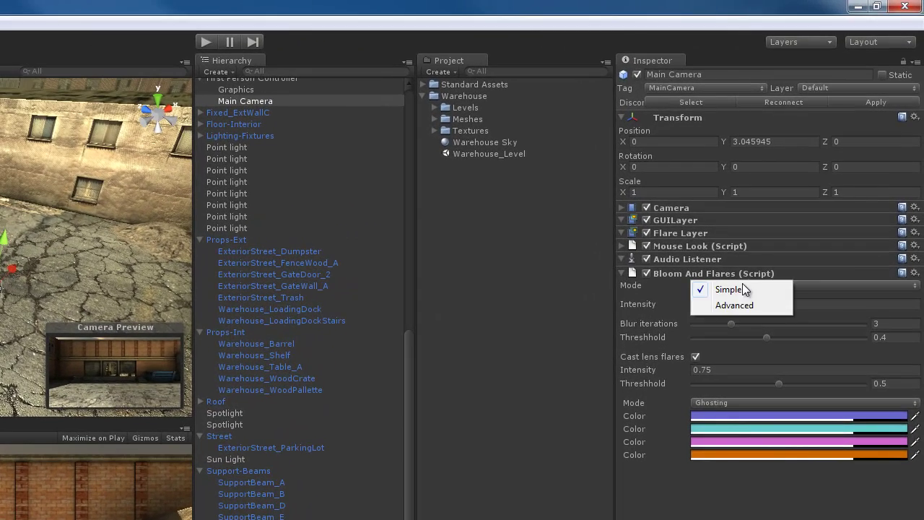
left_click(736, 304)
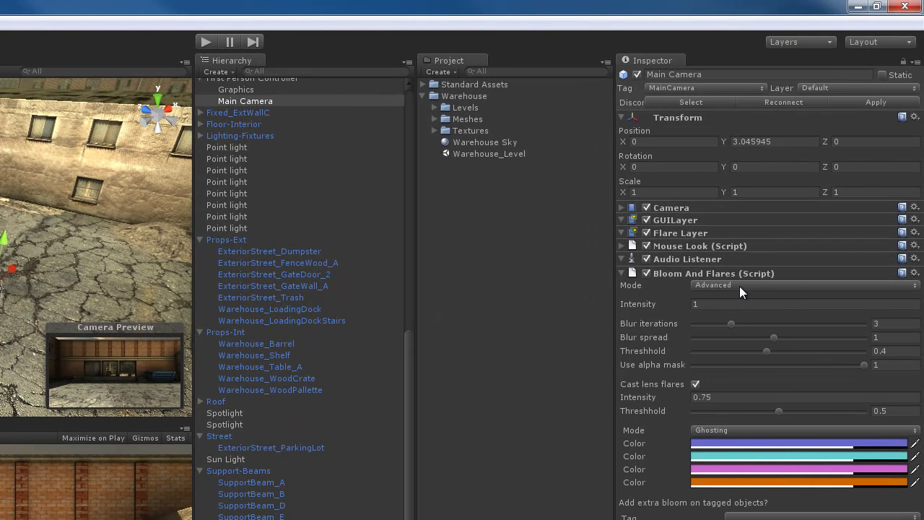
left_click(739, 285)
left_click(733, 289)
left_click(739, 283)
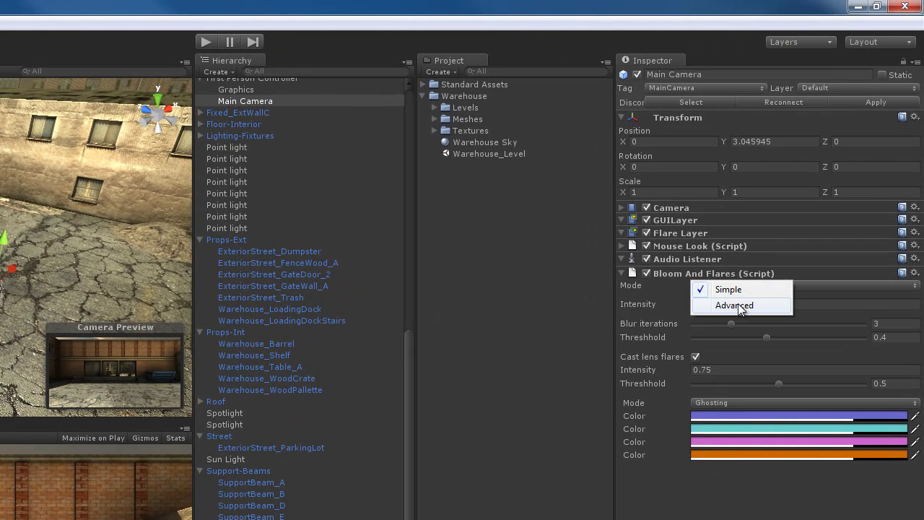
left_click(736, 305)
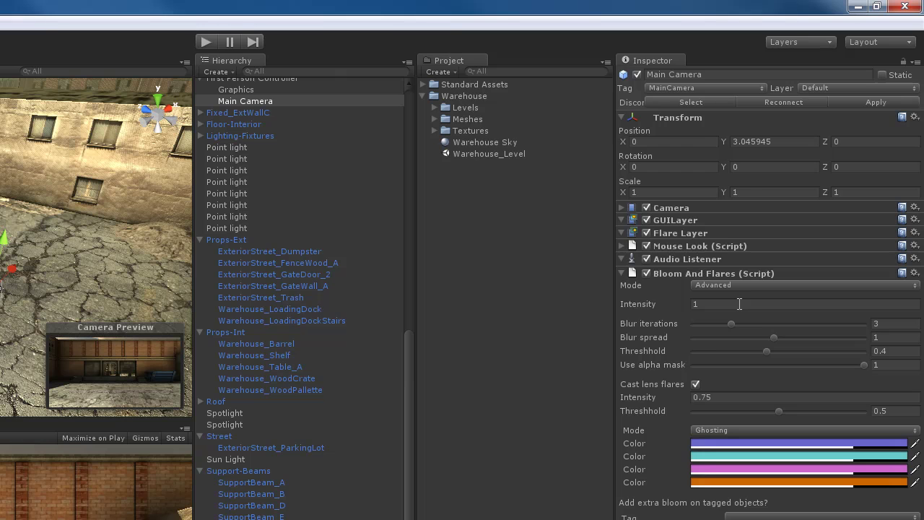
Leave the bloom in Advanced mode and raise Intensity from 1 to about 8.2
left_click(738, 286)
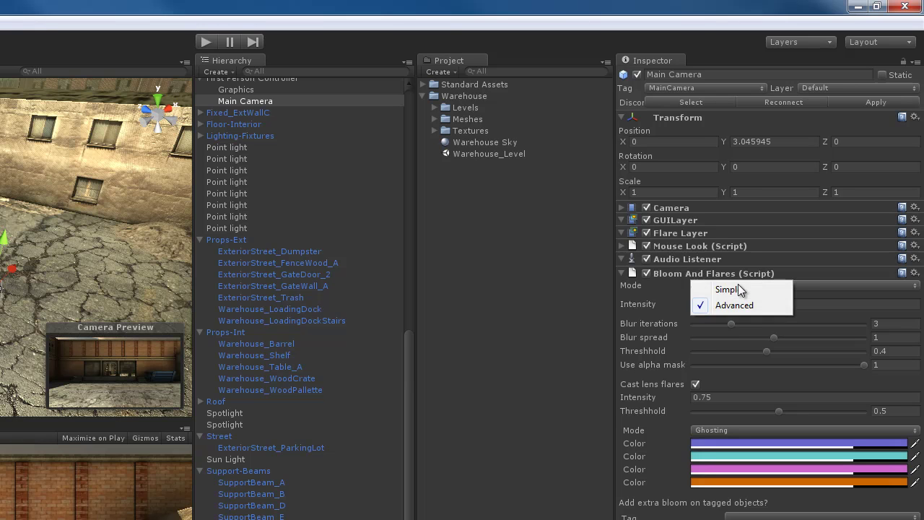
left_click(738, 289)
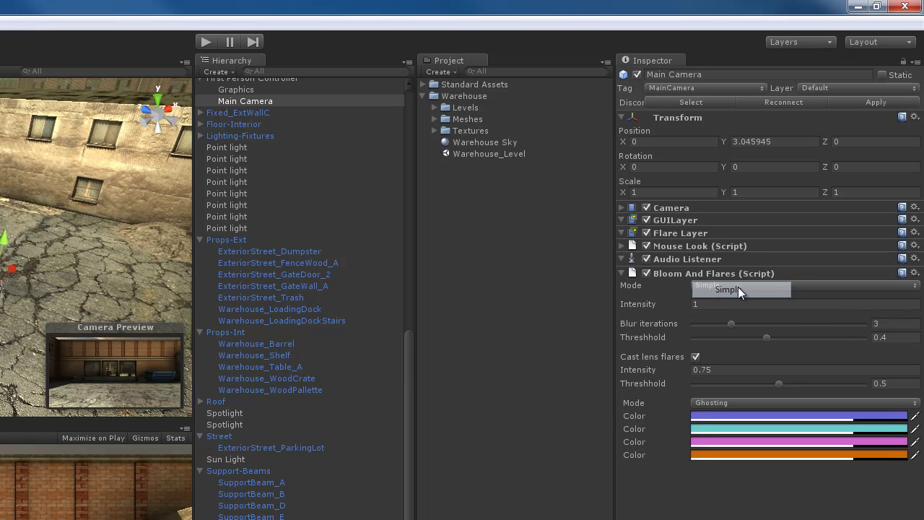
left_click(743, 284)
left_click(738, 309)
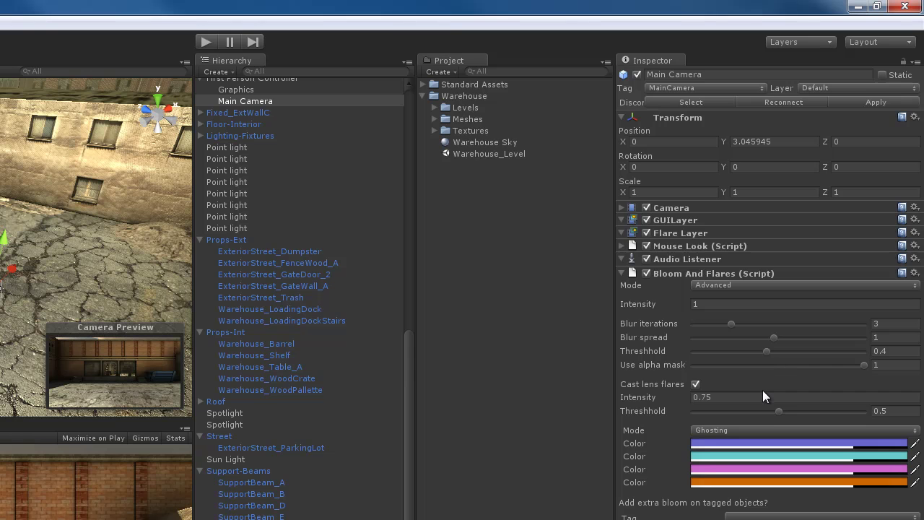
left_click(635, 309)
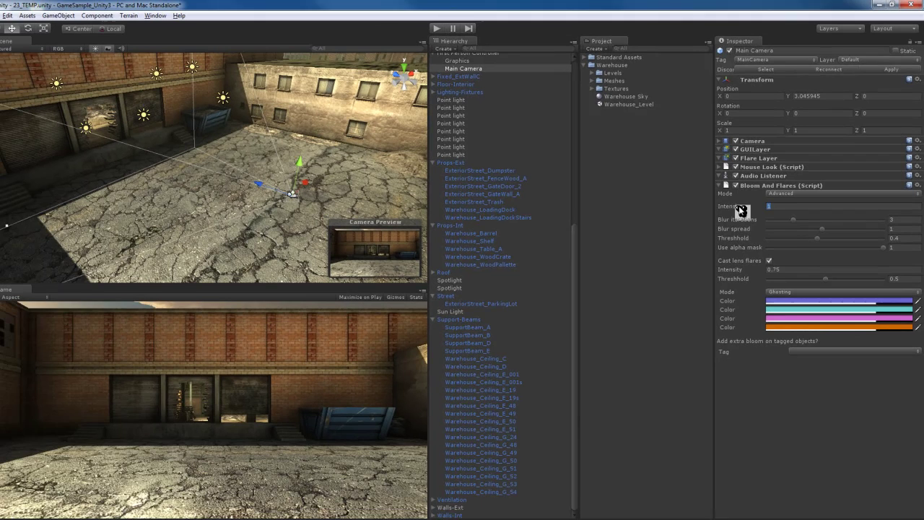
left_click_drag(741, 210, 848, 203)
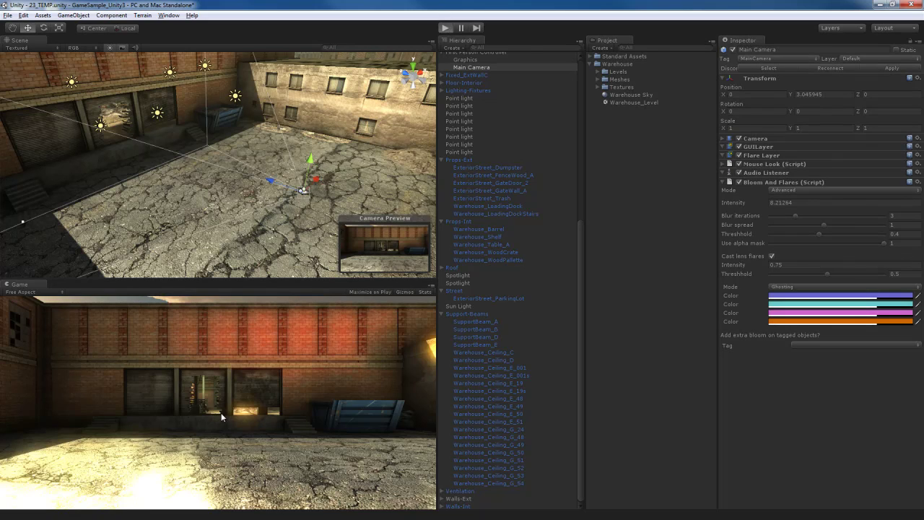
key("ctrl+p")
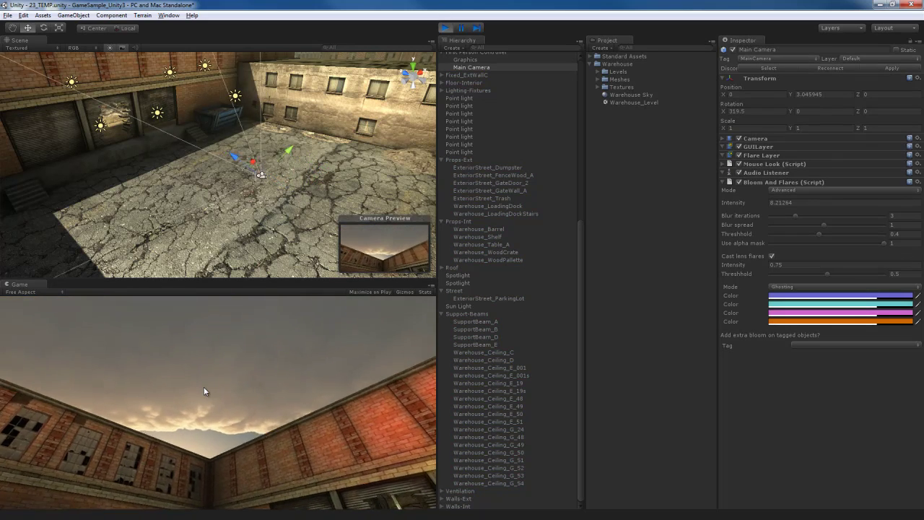
key("s")
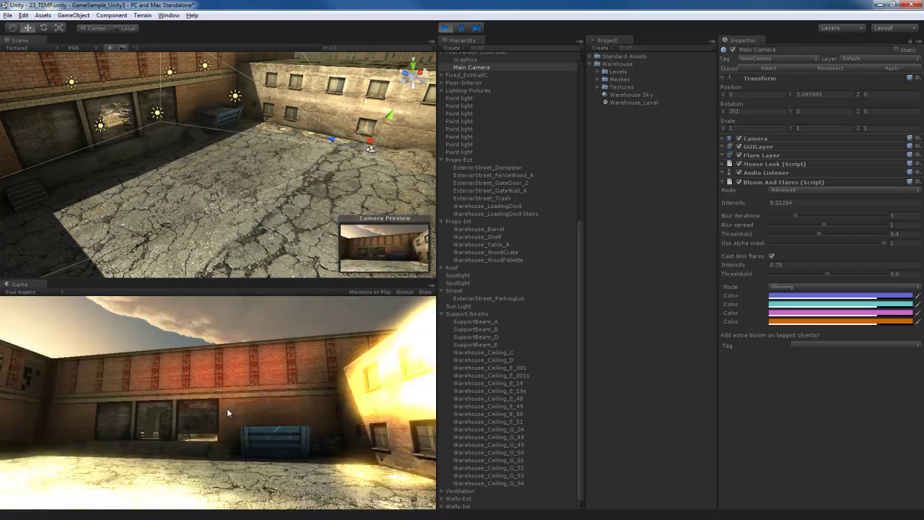
key("w")
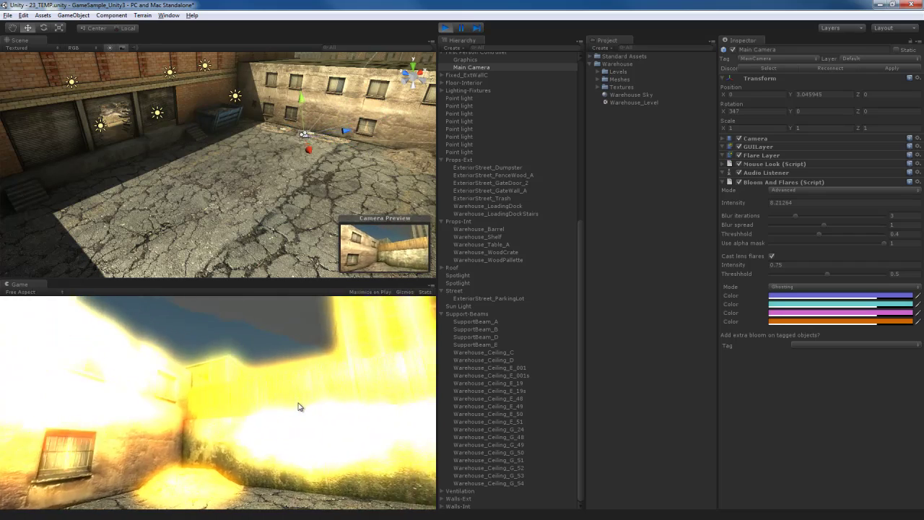
key("s")
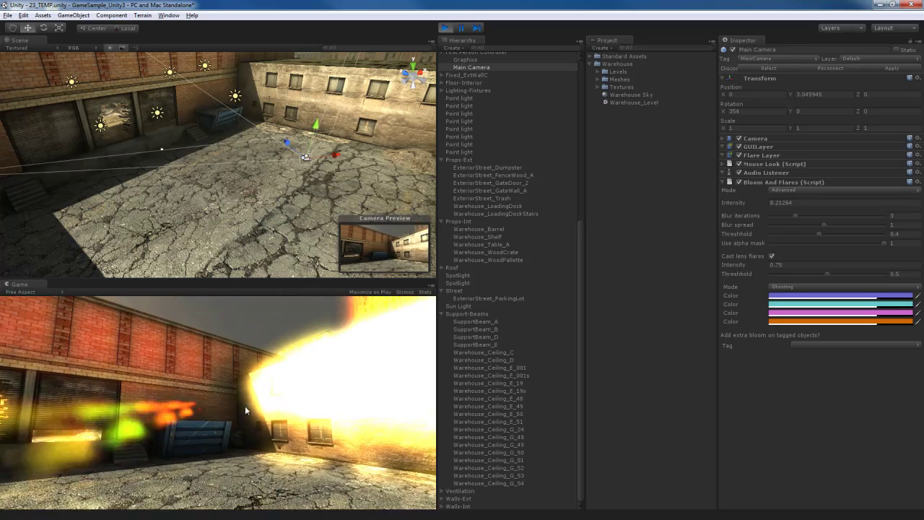
key("w")
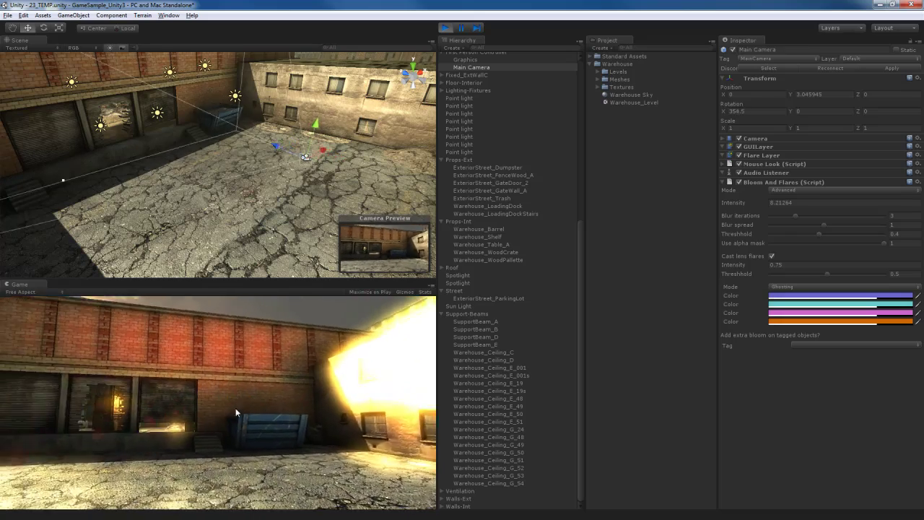
key("w")
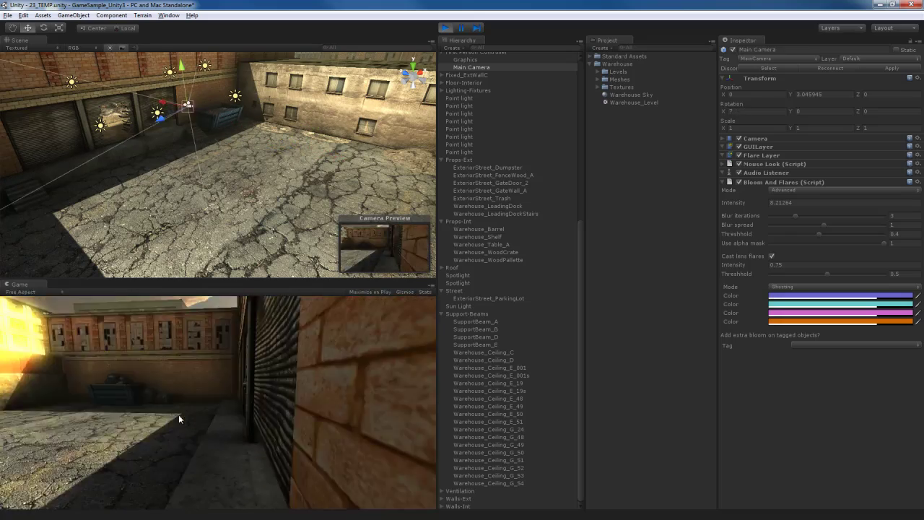
key("w")
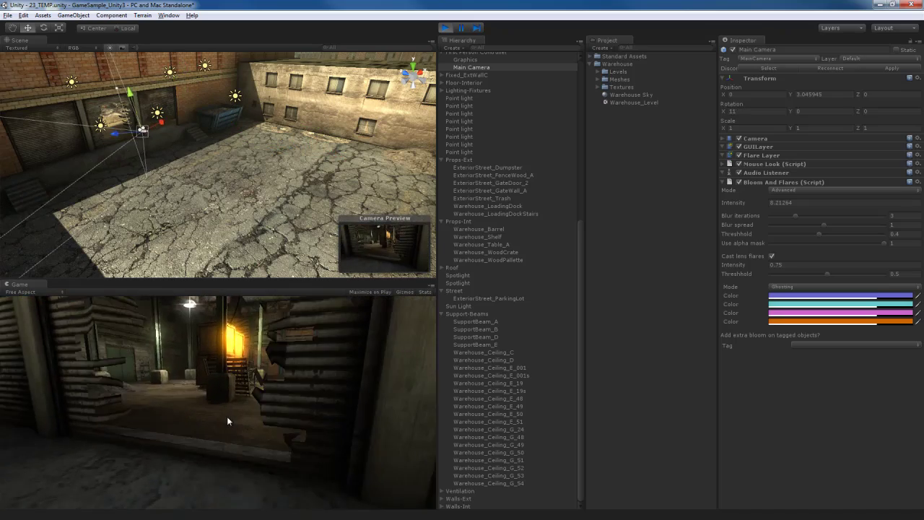
key("w")
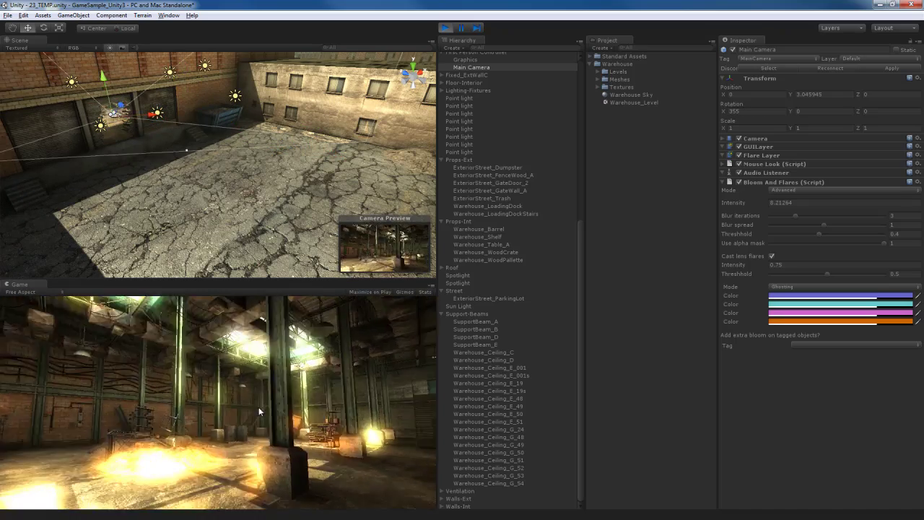
key("w")
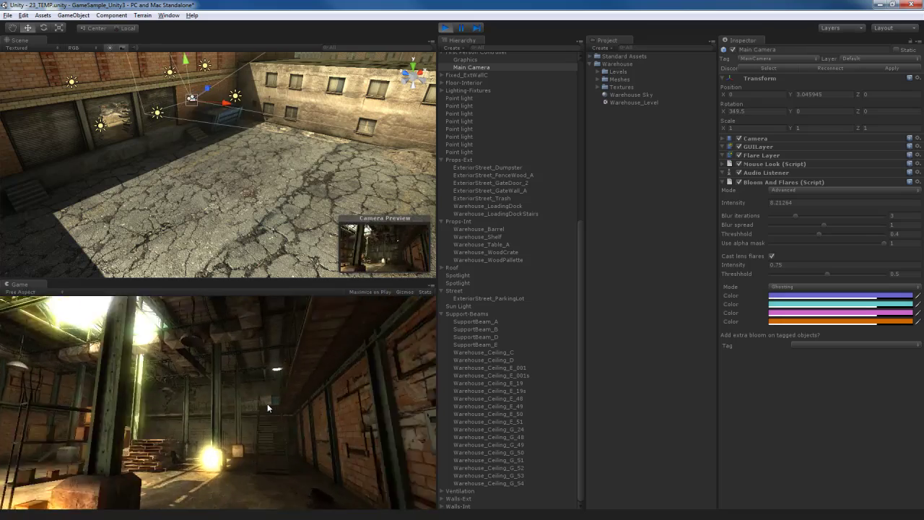
key("w")
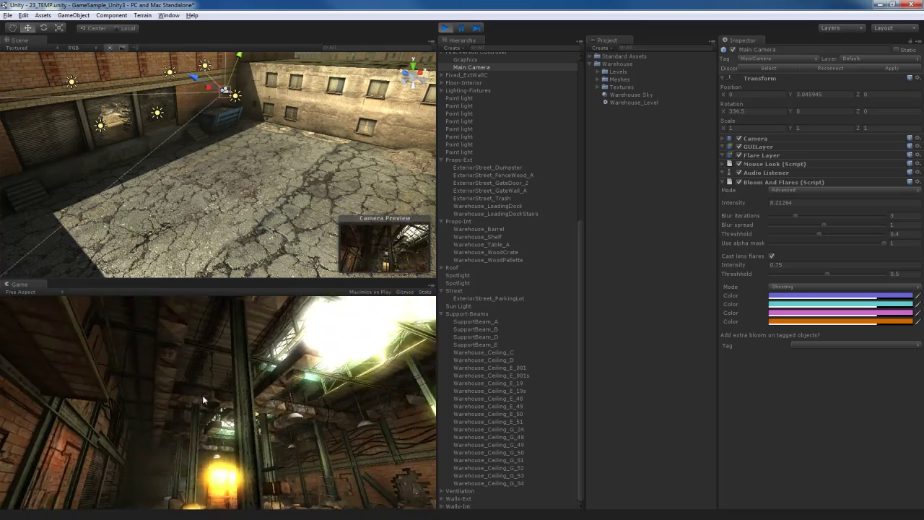
key("w")
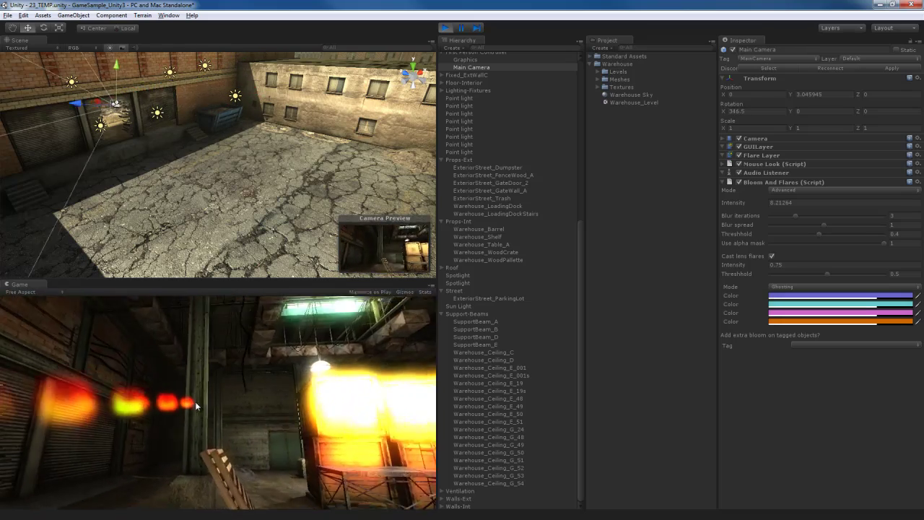
key("w")
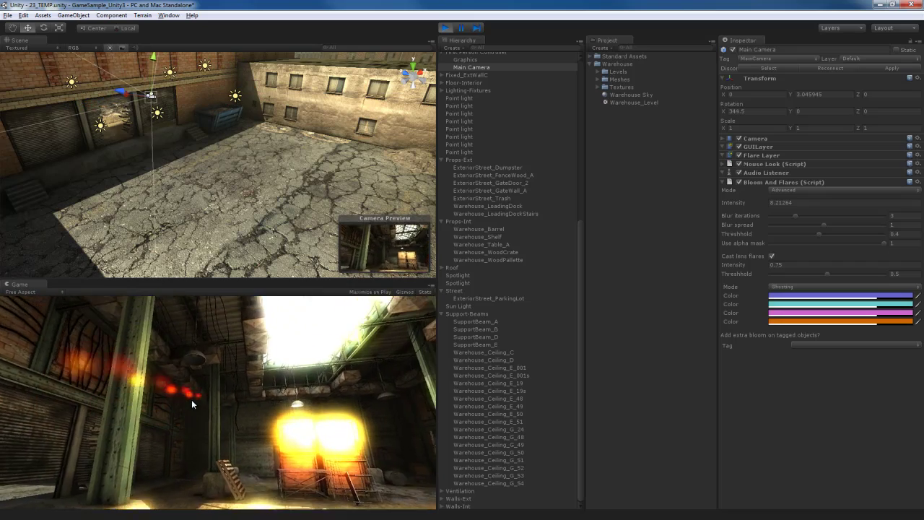
key("w")
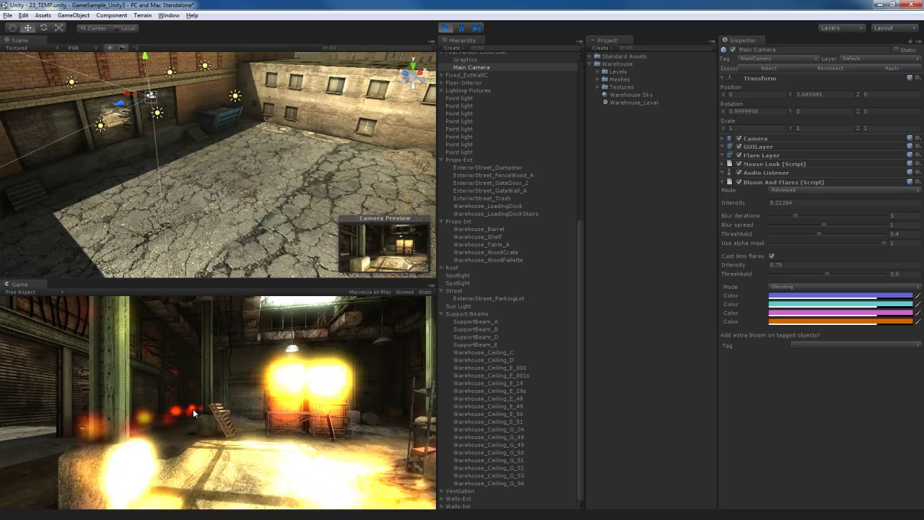
key("w")
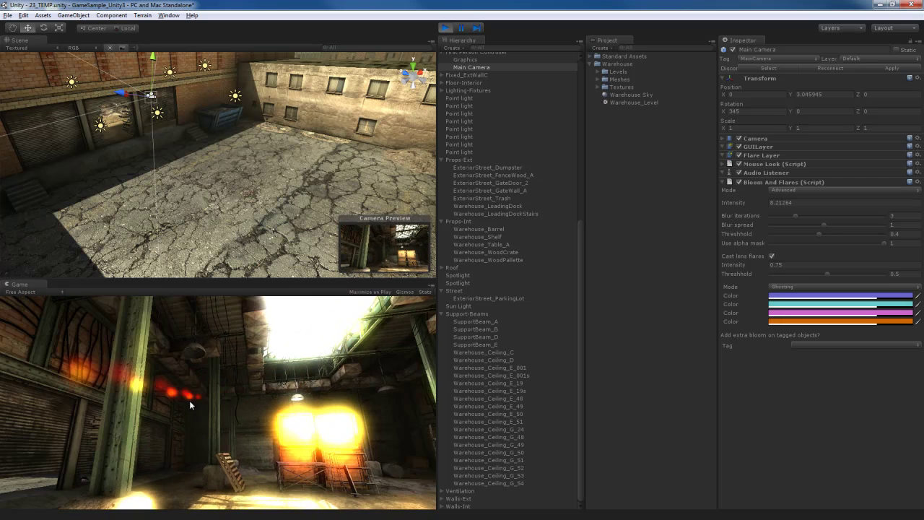
key("ctrl+p")
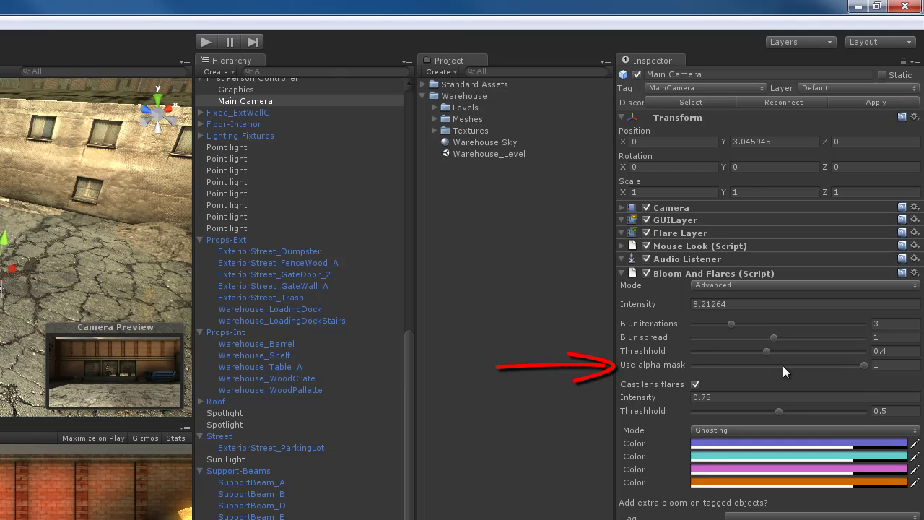
Set Use alpha mask to 0 and bloom Intensity to 3.256273, then test in Play mode
left_click(893, 368)
left_click_drag(865, 366, 671, 365)
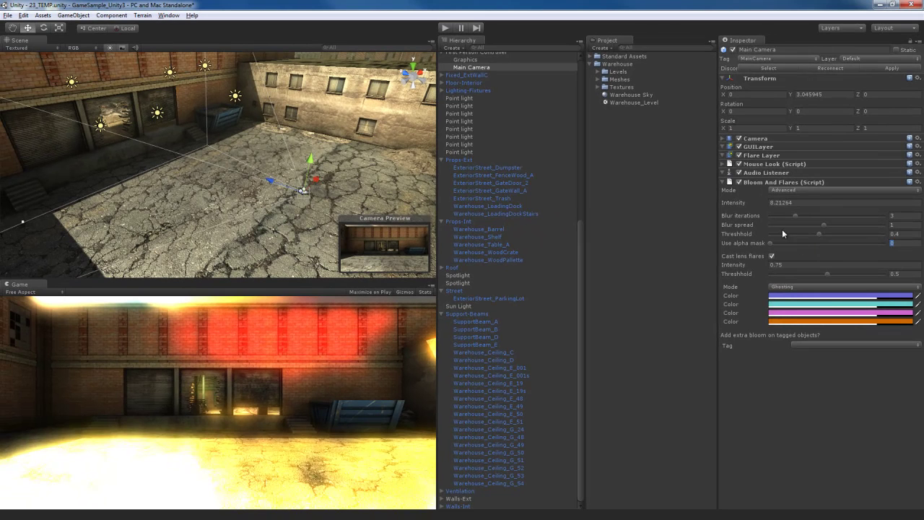
left_click(808, 202)
type("1")
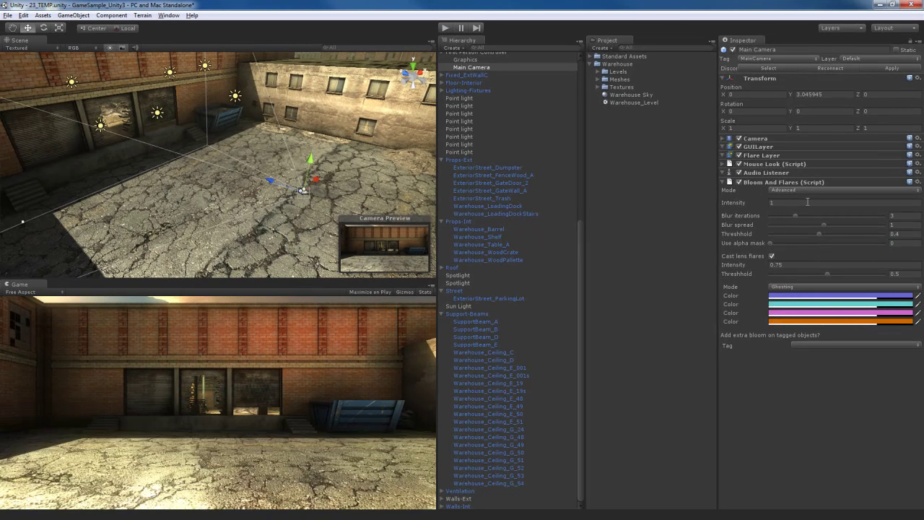
left_click_drag(738, 204, 771, 210)
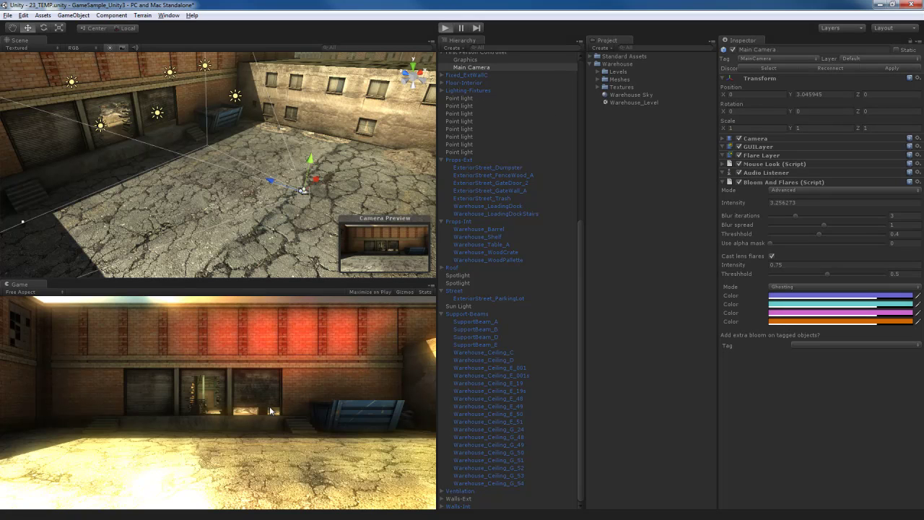
key("ctrl+p")
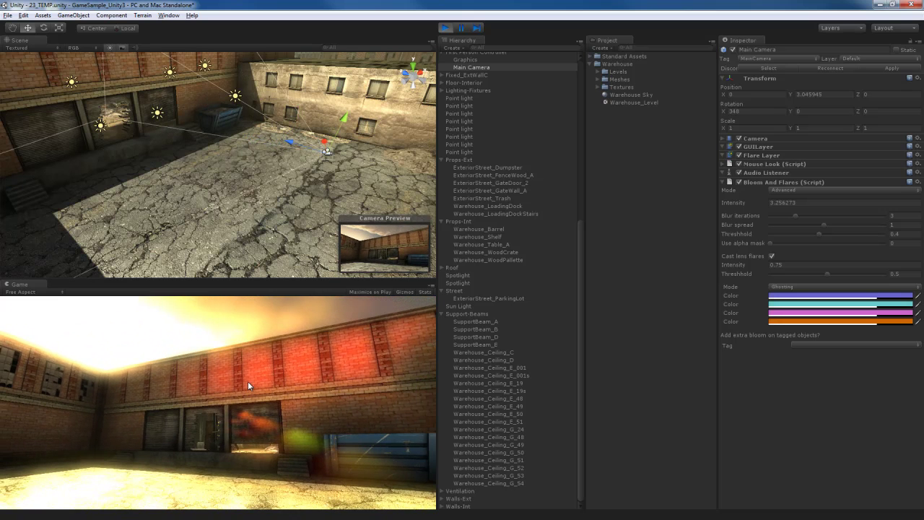
key("ctrl+p")
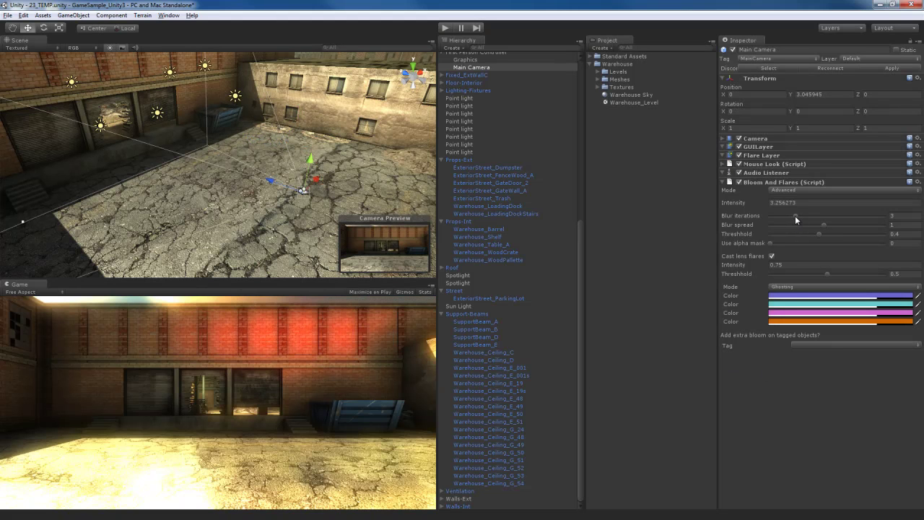
Set bloom Blur iterations to 4 and Blur spread to about 0.95
left_click_drag(794, 215, 747, 218)
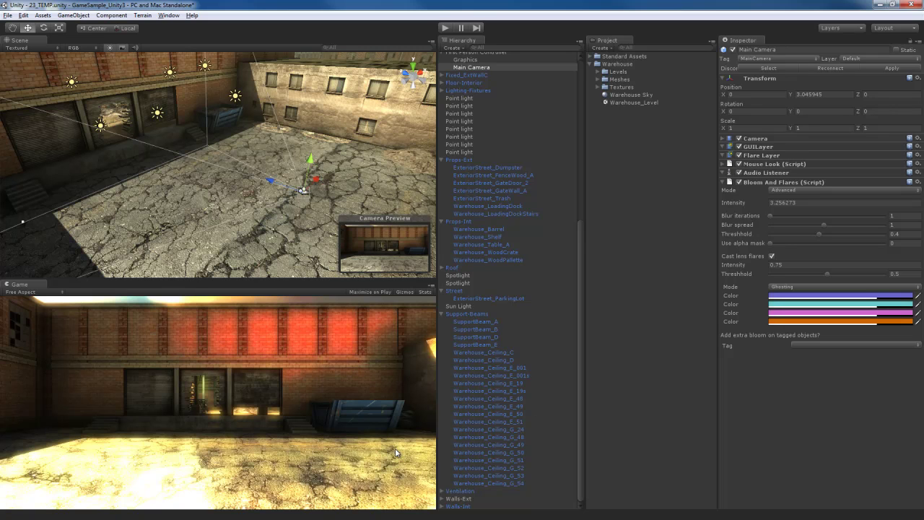
left_click_drag(770, 216, 810, 222)
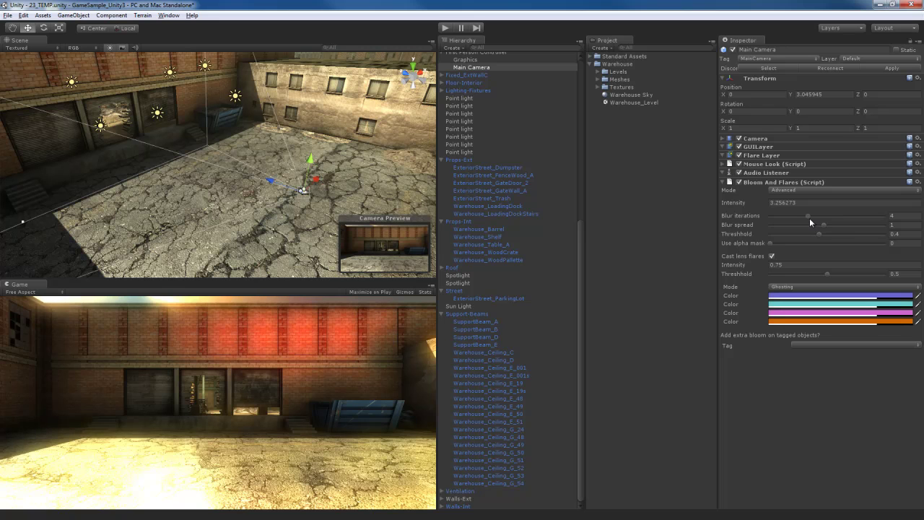
left_click_drag(824, 228, 762, 232)
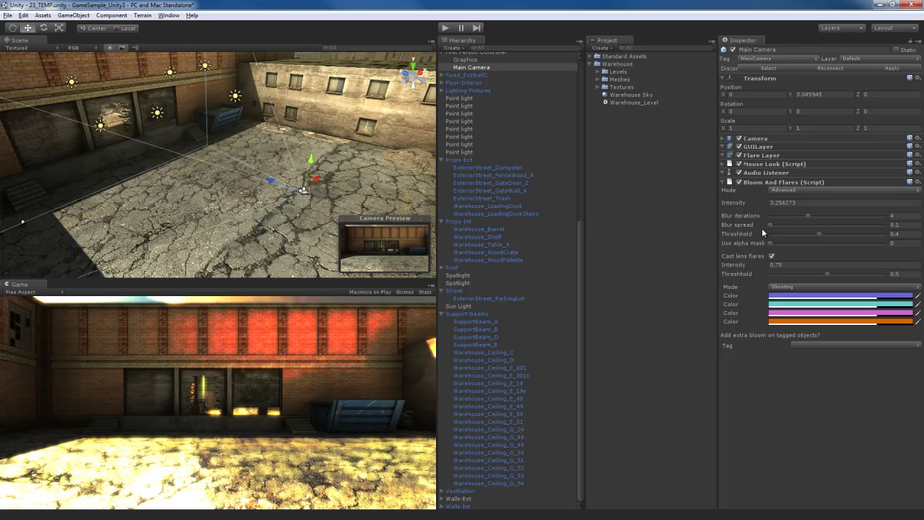
left_click_drag(762, 232, 824, 237)
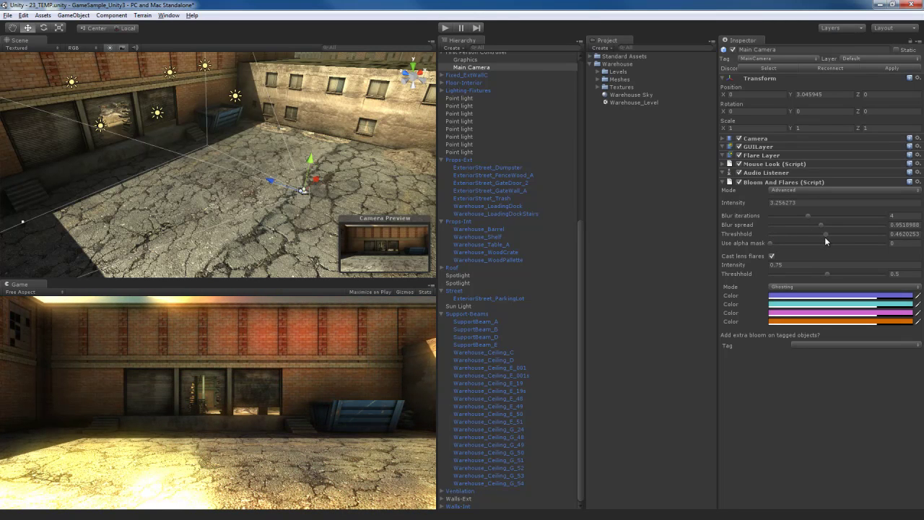
left_click(772, 257)
left_click(772, 257)
left_click(772, 256)
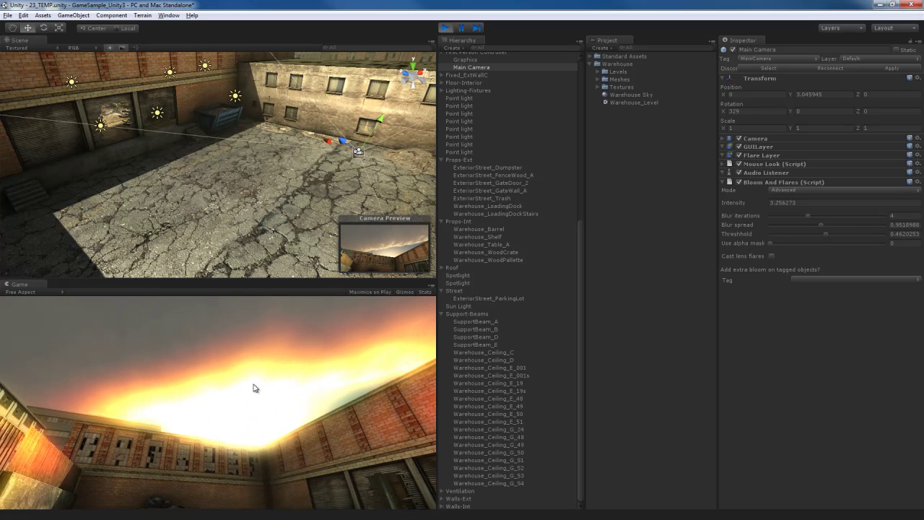
key("ctrl+p")
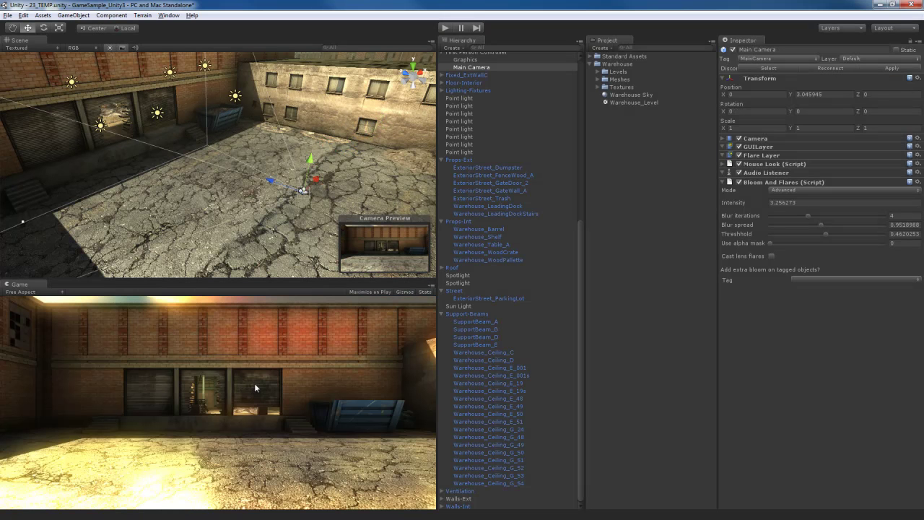
left_click(771, 256)
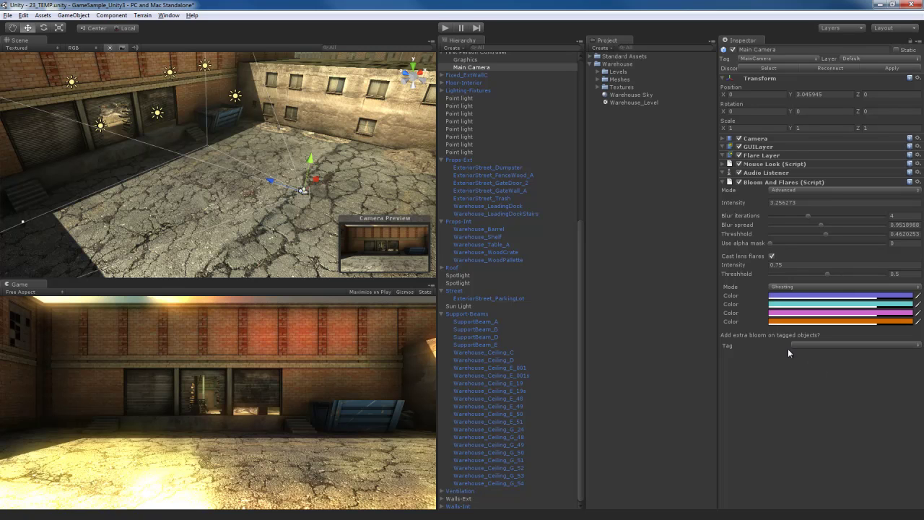
Switch the lens flare mode to Hollywood
left_click(796, 286)
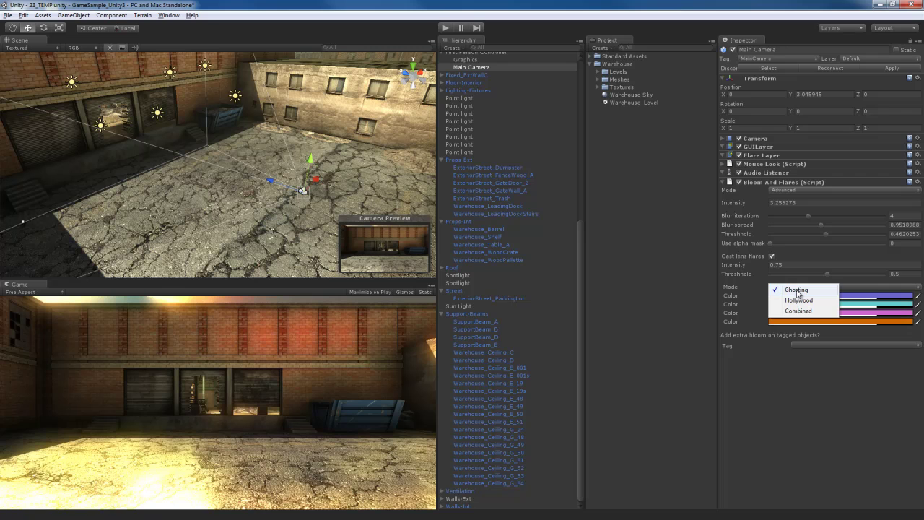
left_click(798, 291)
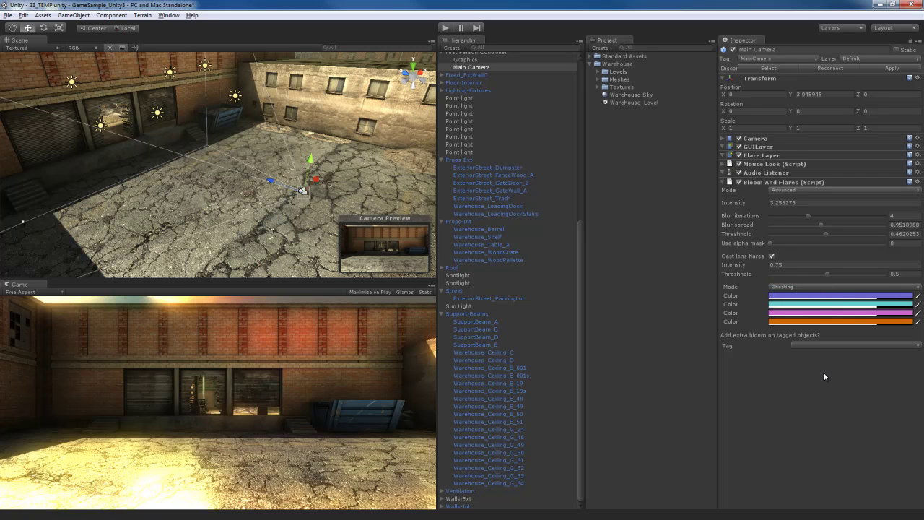
left_click(808, 287)
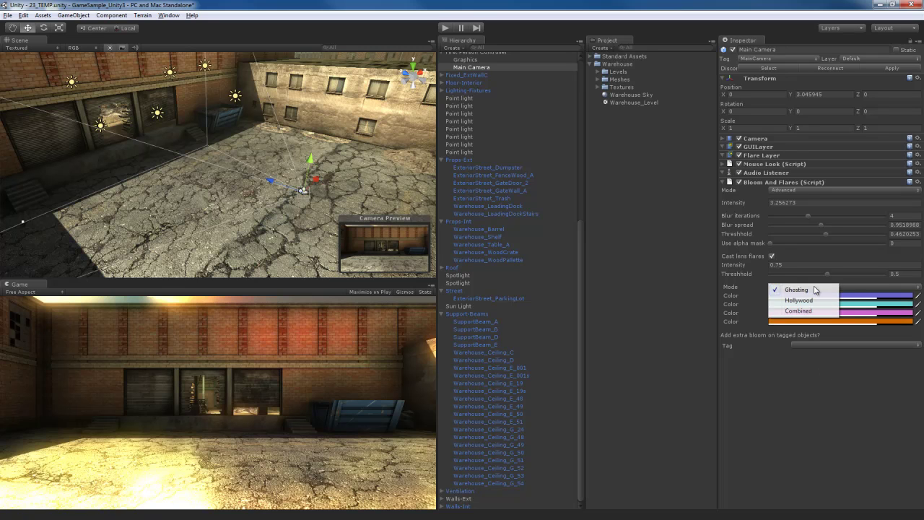
left_click(799, 300)
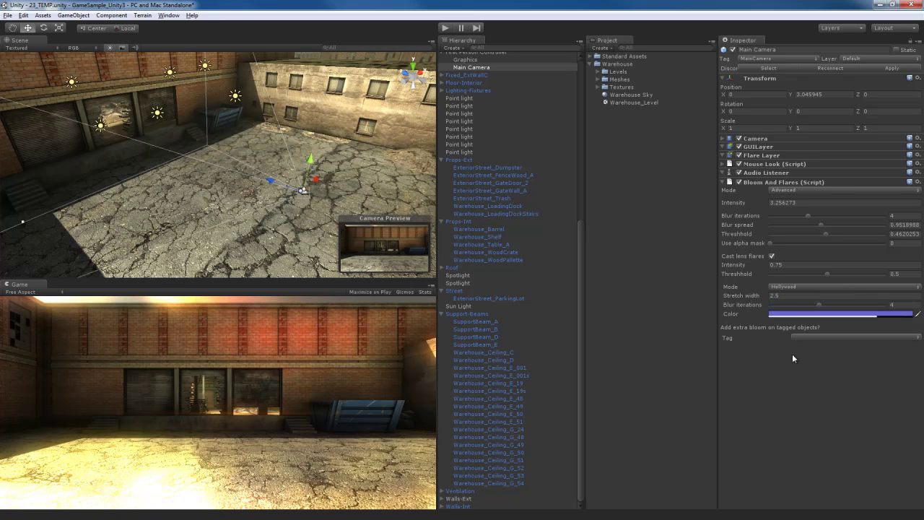
Walk through the glowing warehouse toward the stairs in Play mode, then stop playing
left_click(445, 27)
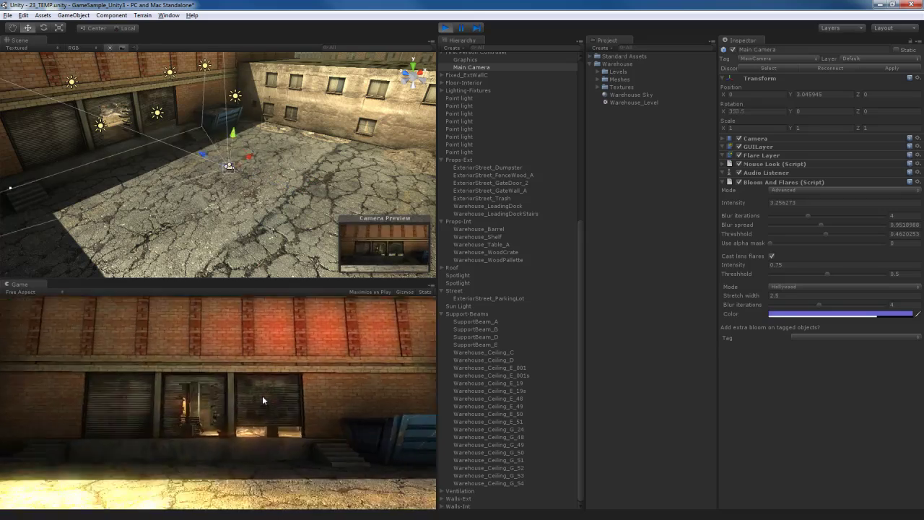
key("w")
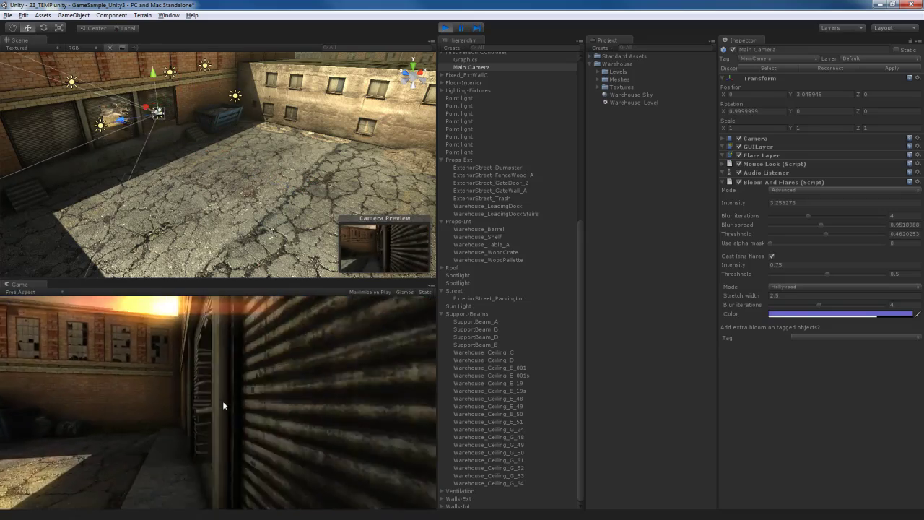
key("w")
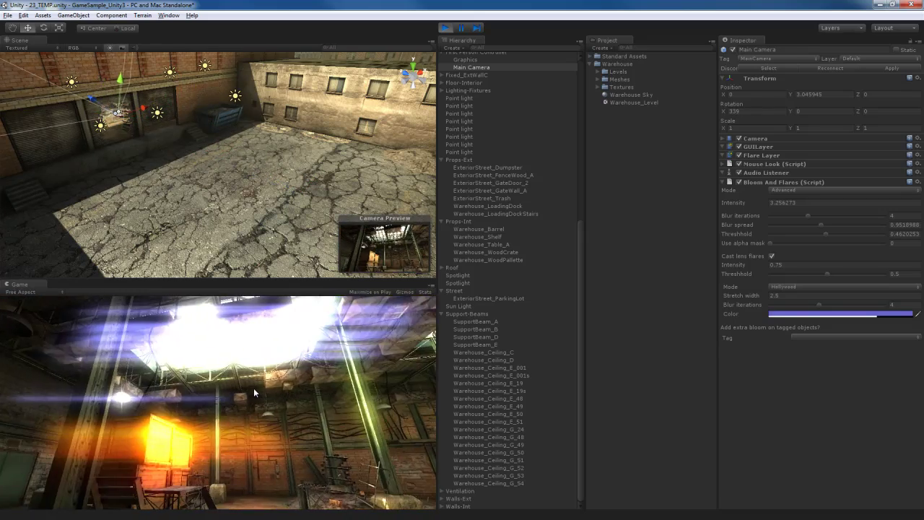
key("w")
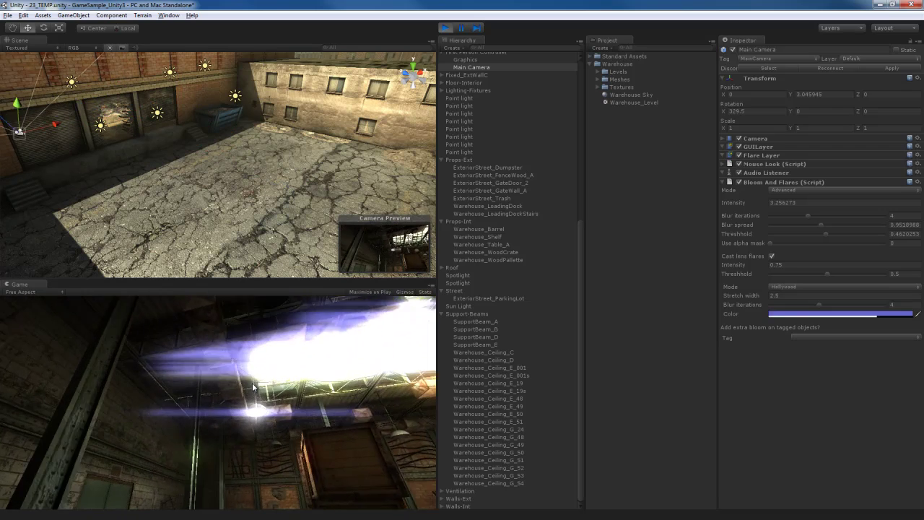
key("w")
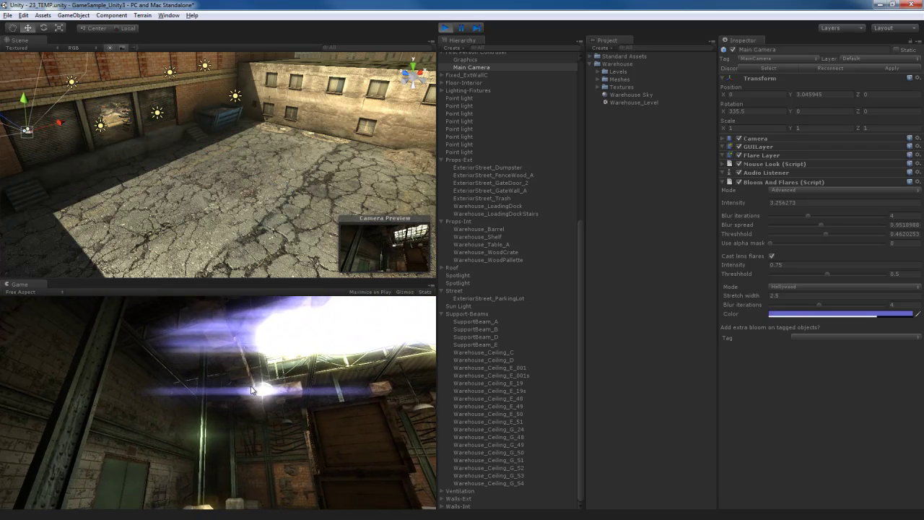
key("w")
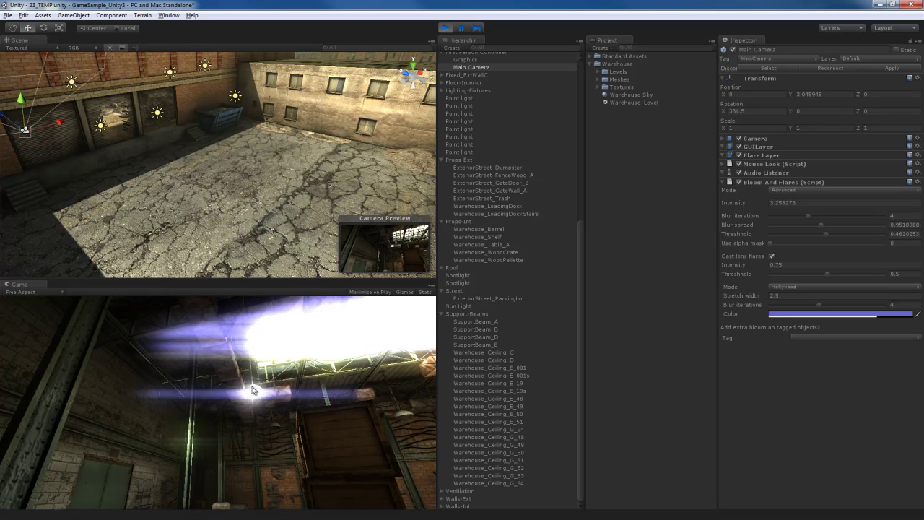
mouse_move(284, 395)
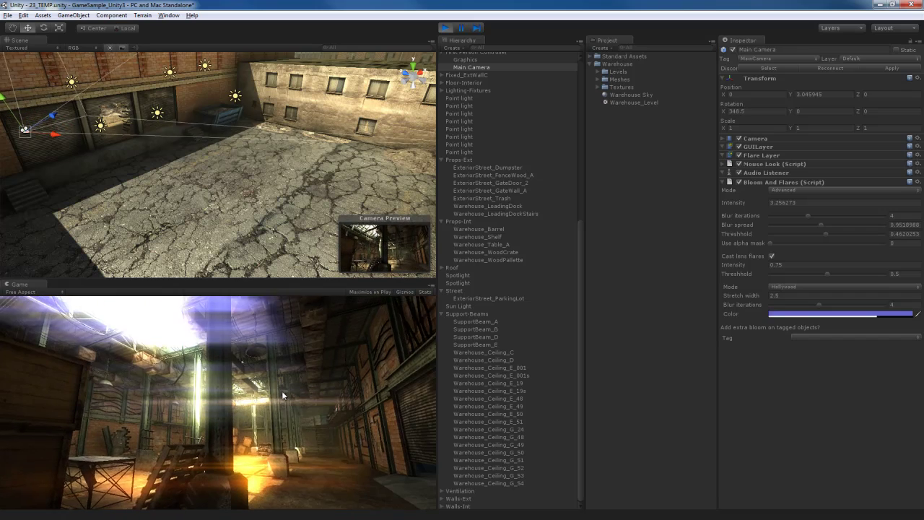
key("w")
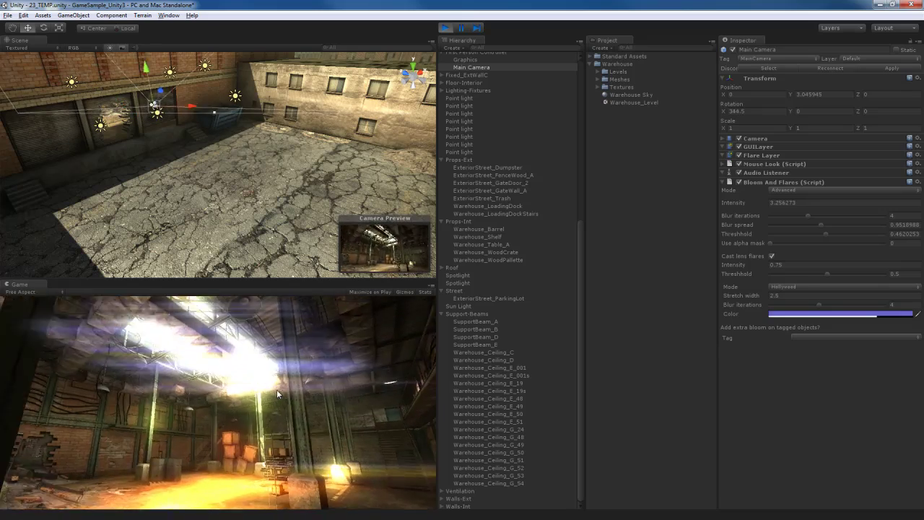
key("w")
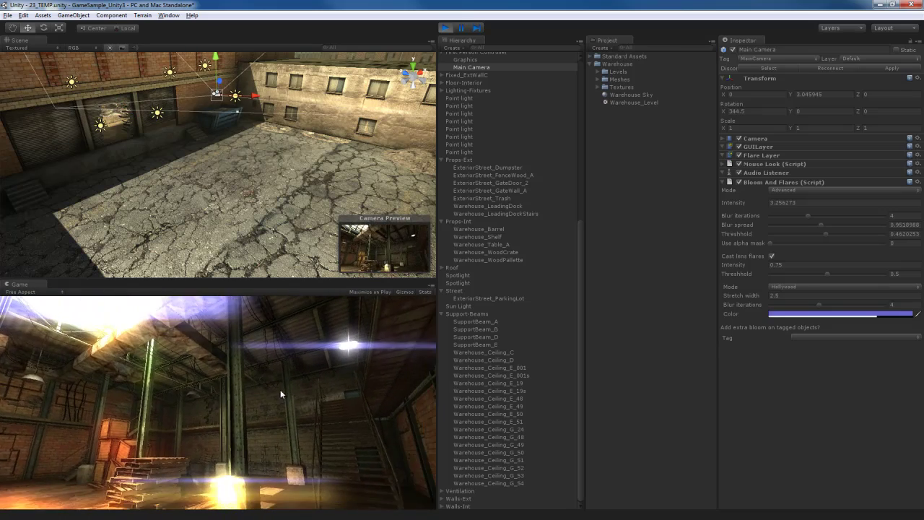
key("w")
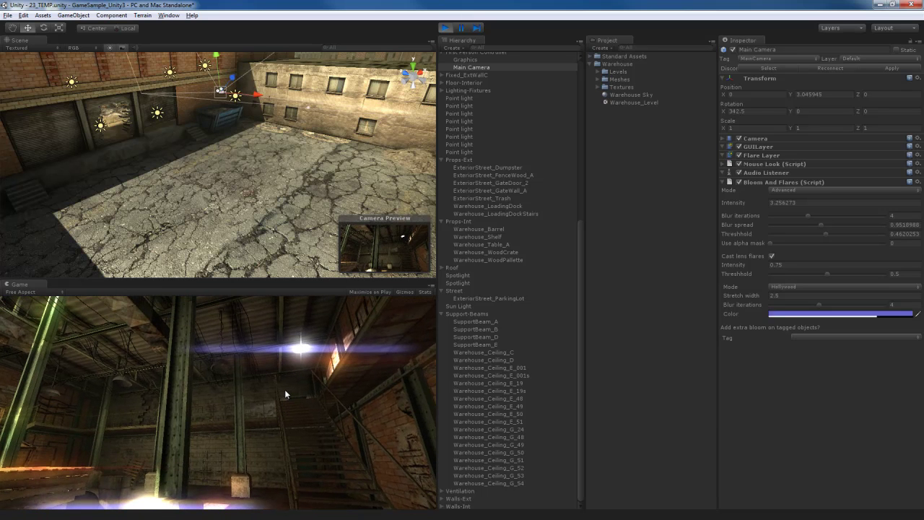
key("ctrl+p")
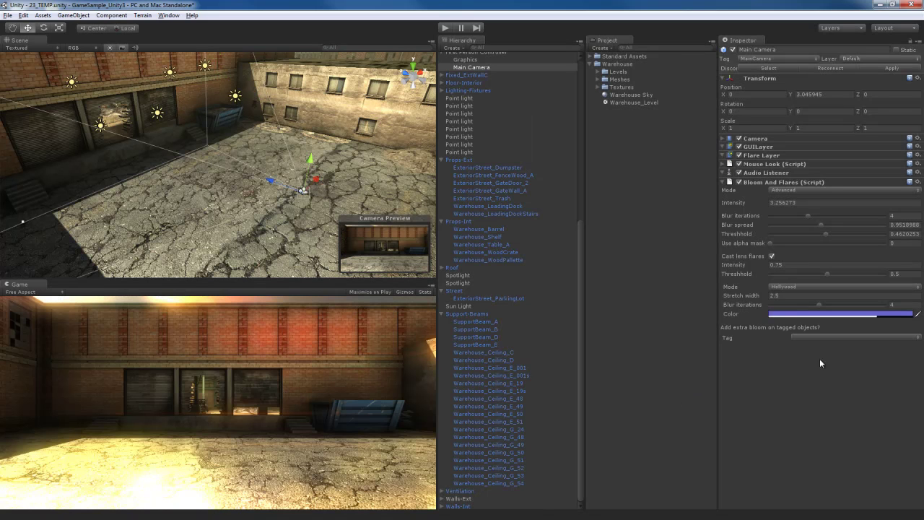
Switch the lens flare mode to Combined
left_click(802, 287)
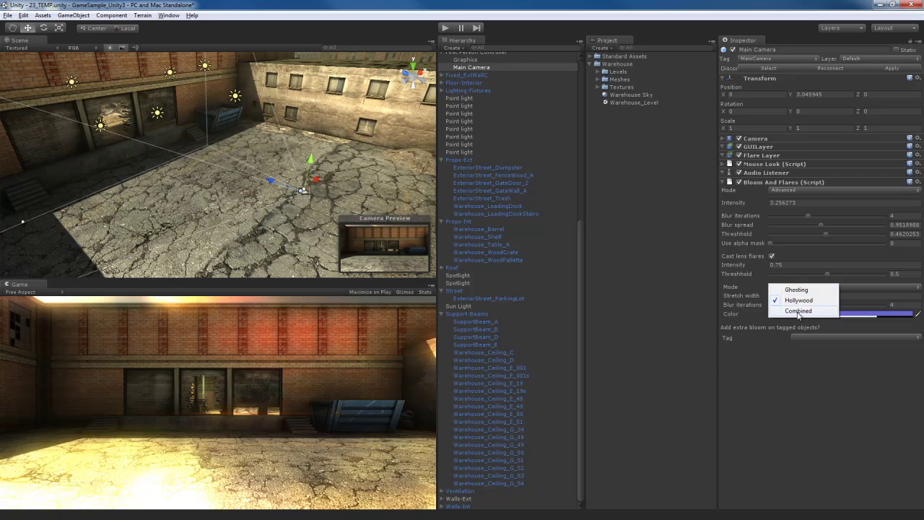
left_click(799, 311)
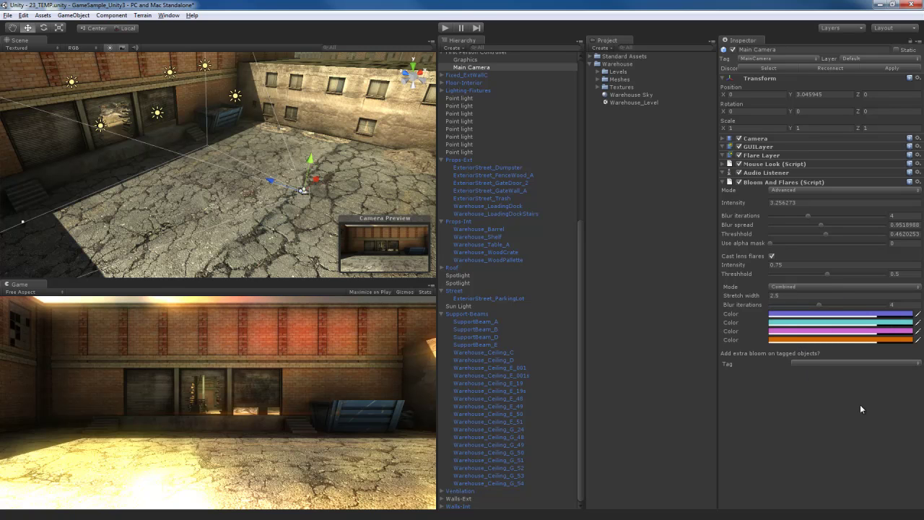
left_click_drag(324, 180, 107, 179, "alt")
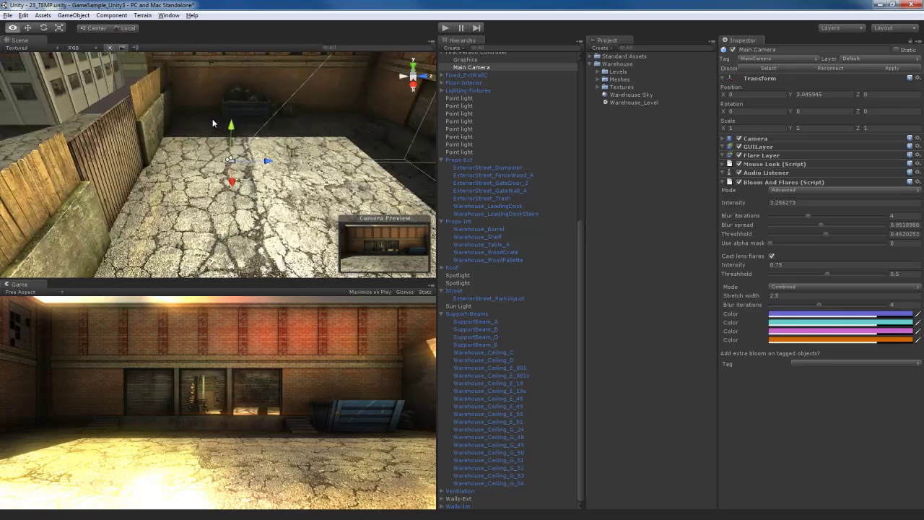
left_click_drag(203, 117, 184, 104, "alt")
scroll(503, 109, "up", 3)
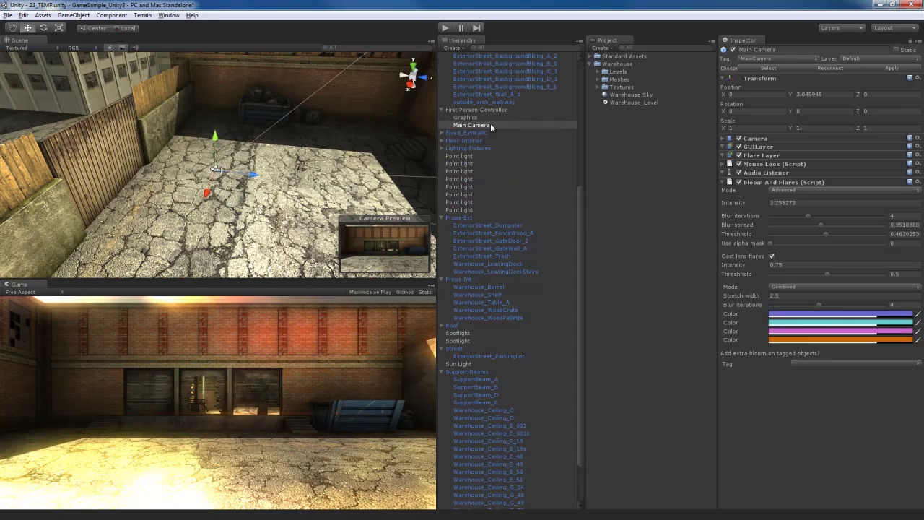
Move the First Person Controller inside the warehouse and rotate it -90 in Y, -15 in X
left_click(476, 110)
left_click_drag(257, 196, 433, 206, "alt")
left_click_drag(278, 171, 337, 208)
key("e")
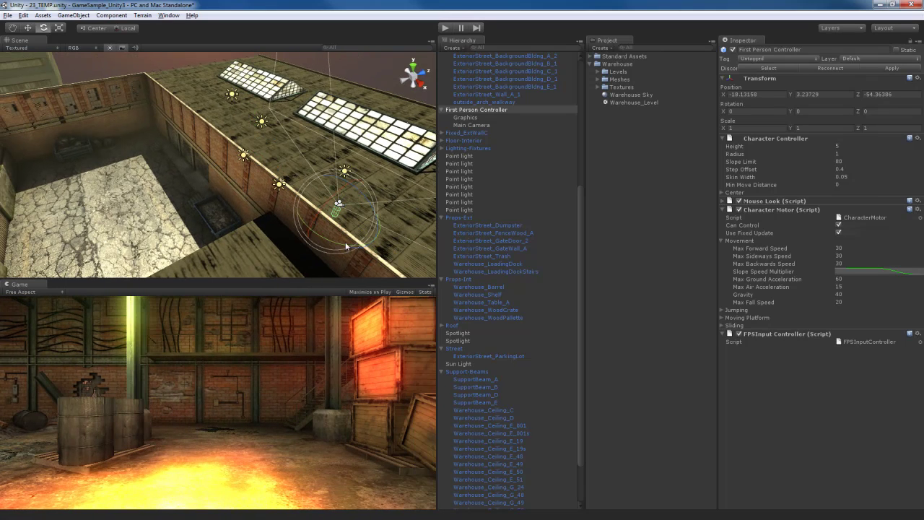
left_click_drag(342, 250, 415, 243)
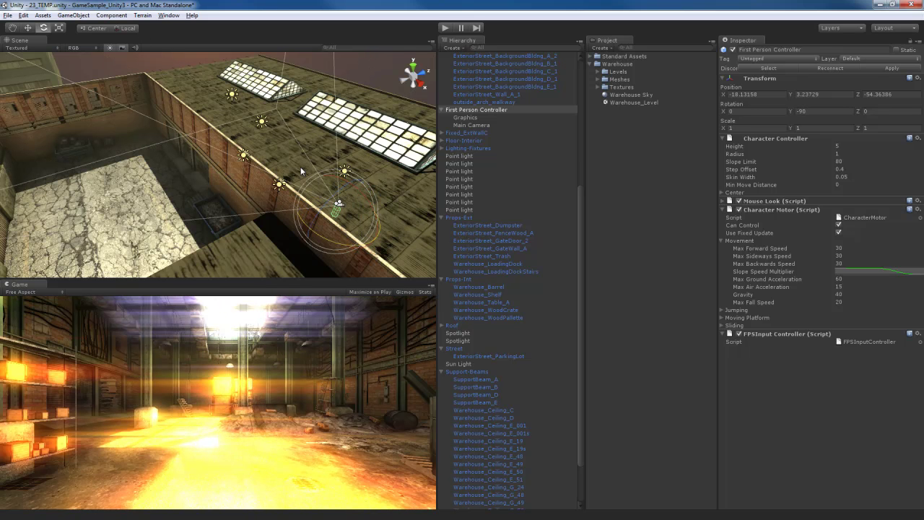
left_click_drag(374, 208, 376, 225, "ctrl")
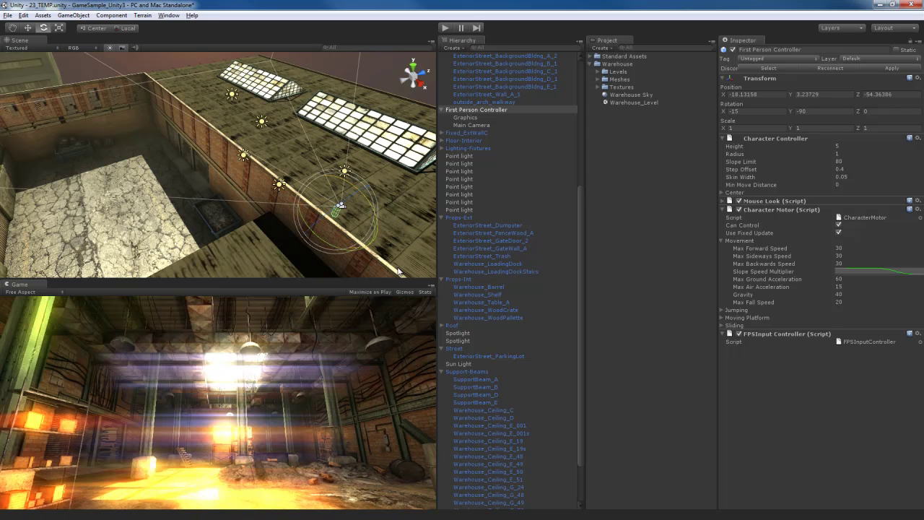
On the Main Camera, cut the flare stretch width from 2.5 to about 0.39, leaving blur iterations at 4
left_click(489, 127)
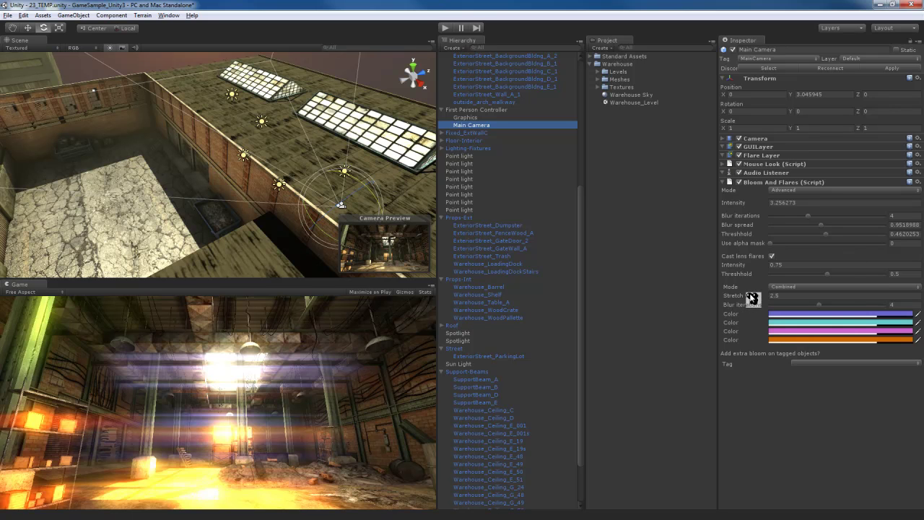
mouse_move(753, 298)
left_mouse_down()
mouse_move(709, 294)
mouse_move(767, 303)
mouse_move(719, 300)
left_mouse_up()
left_click_drag(814, 308, 792, 308)
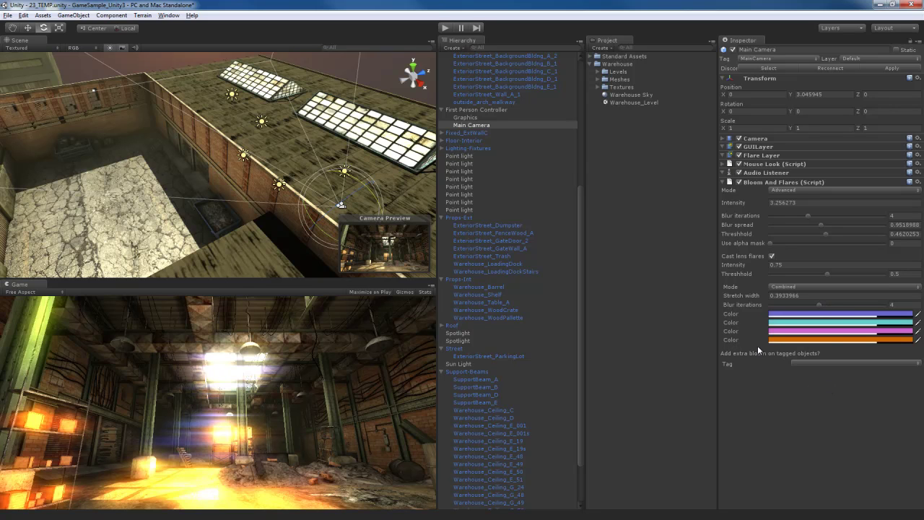
left_click(823, 315)
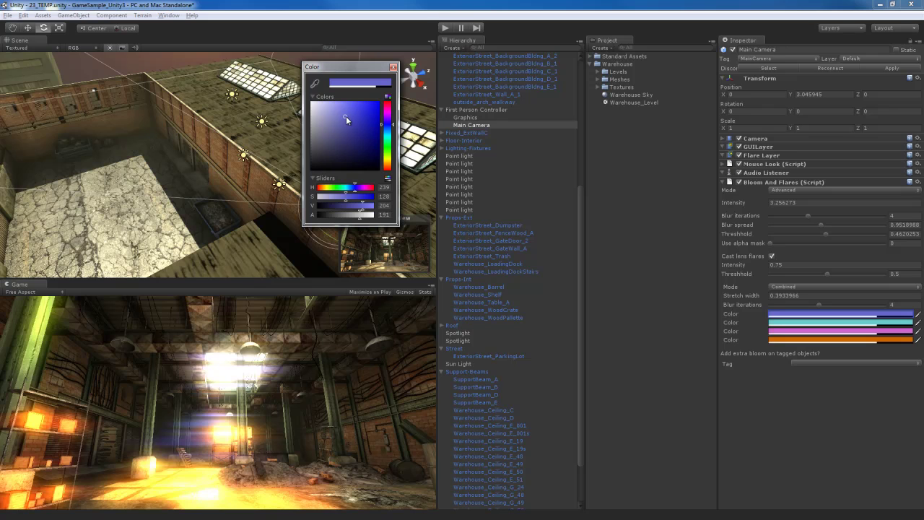
mouse_move(388, 130)
left_mouse_down()
mouse_move(386, 153)
mouse_move(387, 144)
left_mouse_up()
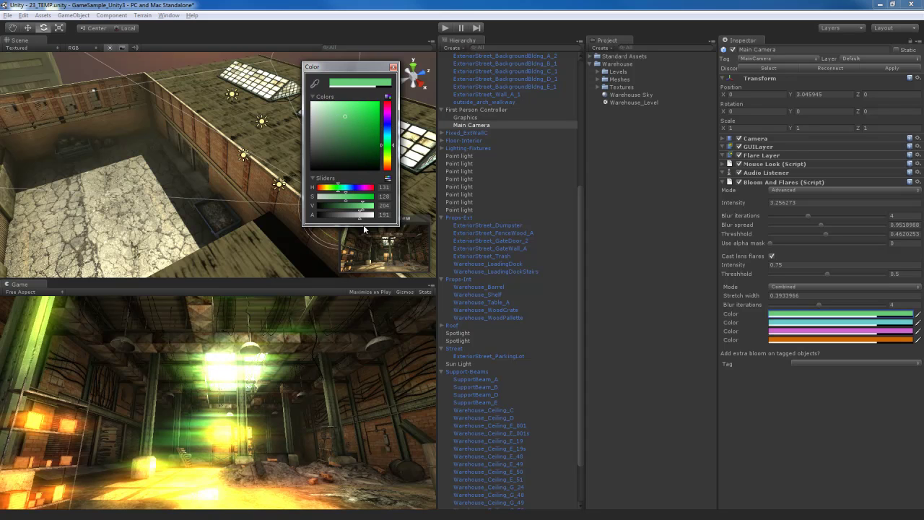
left_click_drag(390, 147, 391, 127)
left_click(393, 67)
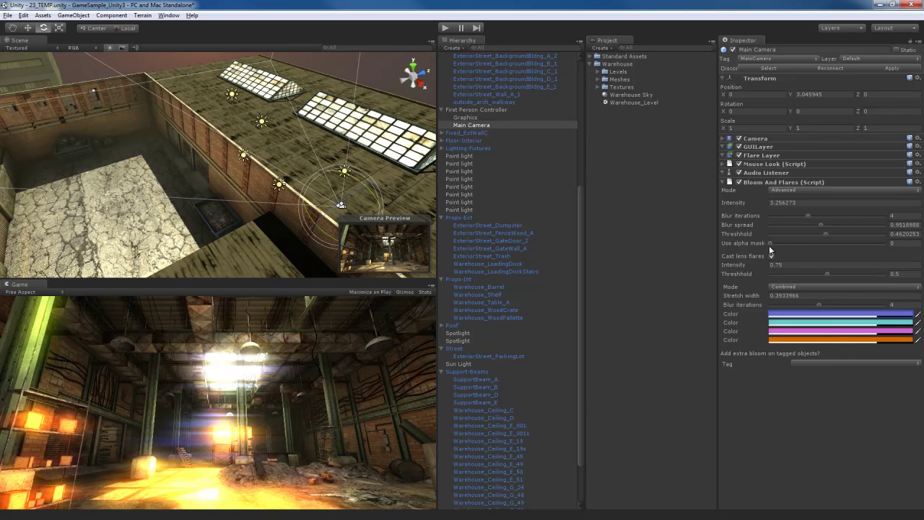
Try several Use alpha mask values in Bloom and Flares, settling on 1
left_click_drag(770, 242, 827, 250)
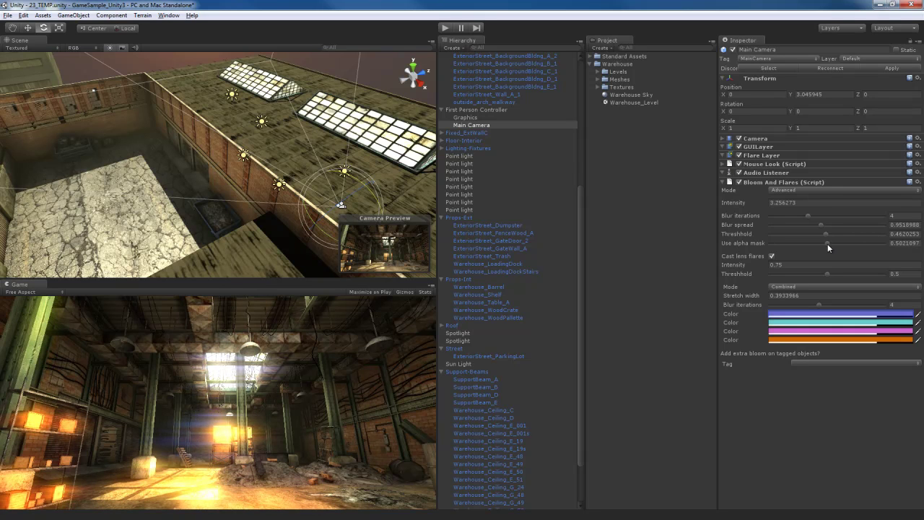
mouse_move(827, 243)
left_mouse_down()
mouse_move(759, 246)
mouse_move(840, 244)
mouse_move(802, 244)
mouse_move(827, 245)
left_mouse_up()
left_click_drag(827, 243, 898, 251)
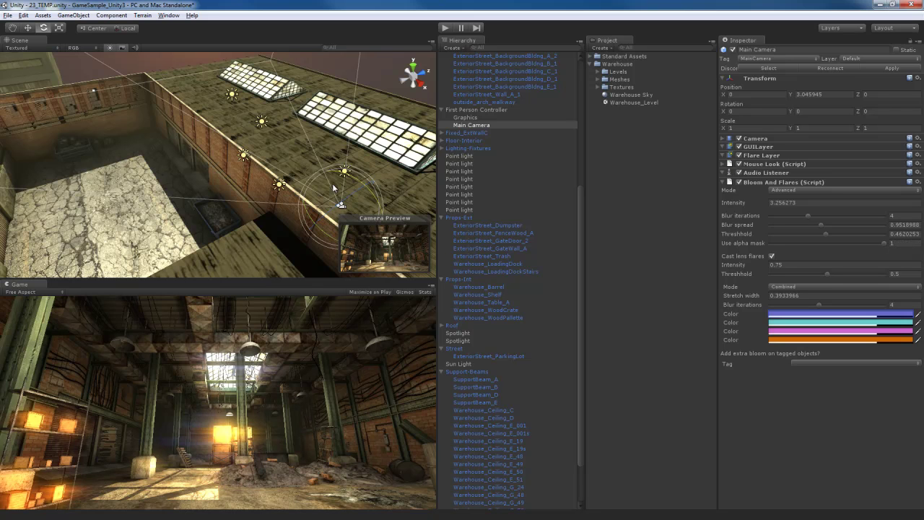
Shift the Main Camera along X to face the warehouse interior and select the stacked wood crates
left_click_drag(306, 195, 369, 195, "alt")
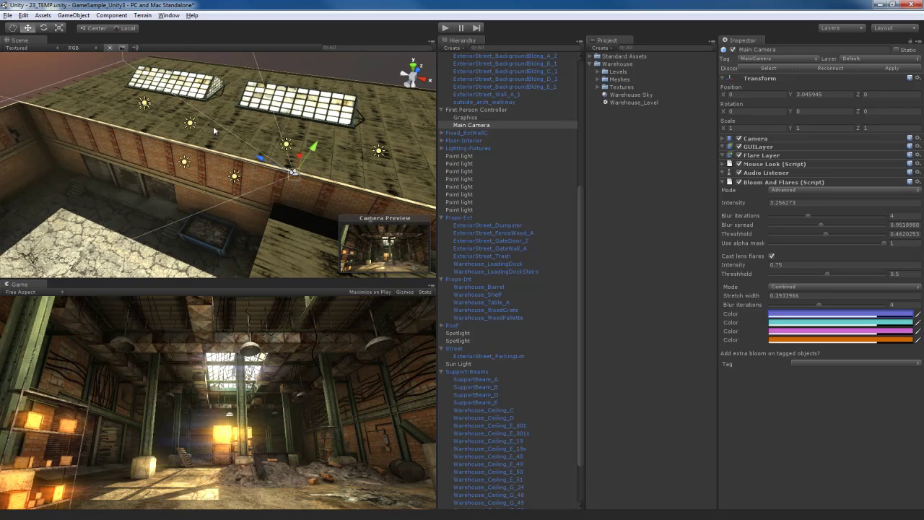
left_click_drag(332, 185, 199, 169)
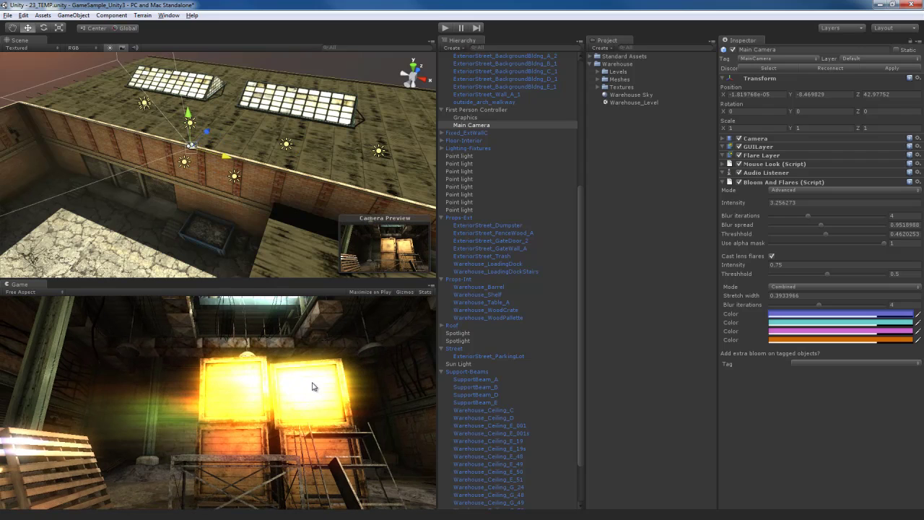
right_click_drag(264, 162, 200, 100)
left_click(221, 132)
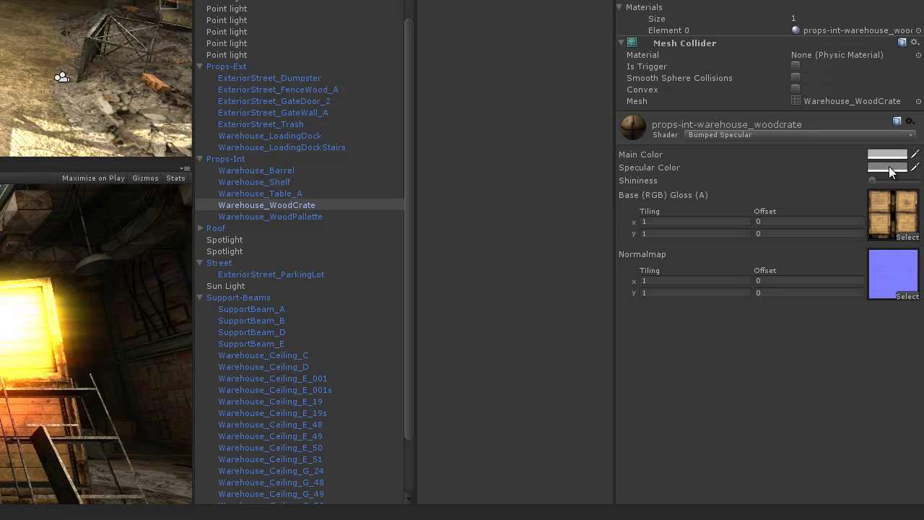
Lower the crate material's Main Color alpha, settling at 73, and reselect the Main Camera
left_click(890, 159)
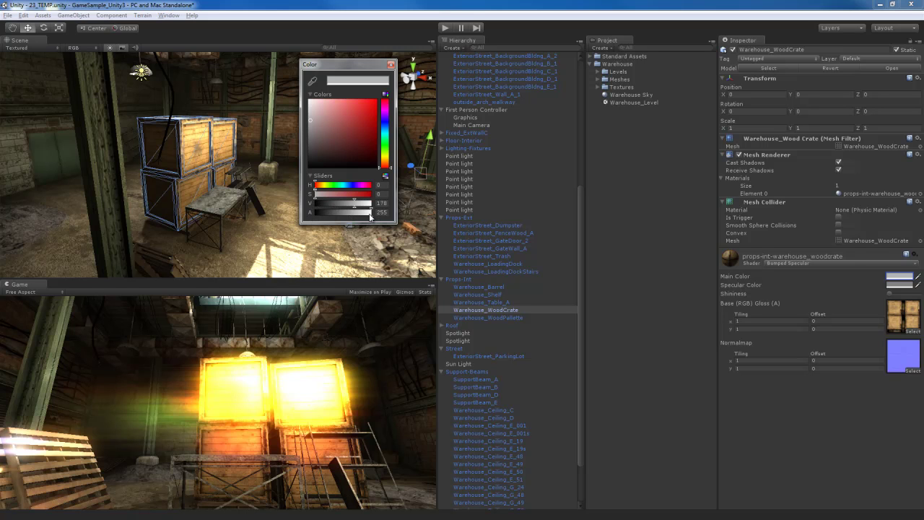
left_click_drag(371, 216, 315, 220)
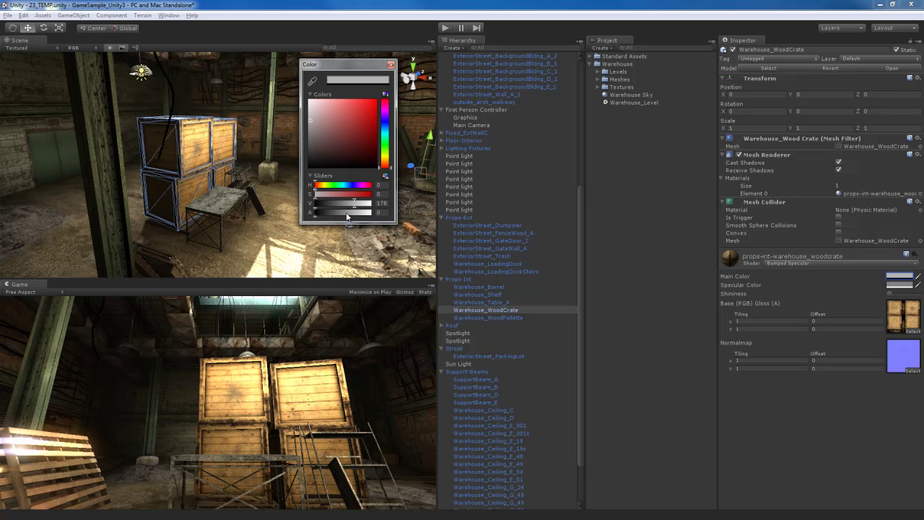
left_click_drag(337, 219, 314, 220)
left_click(473, 126)
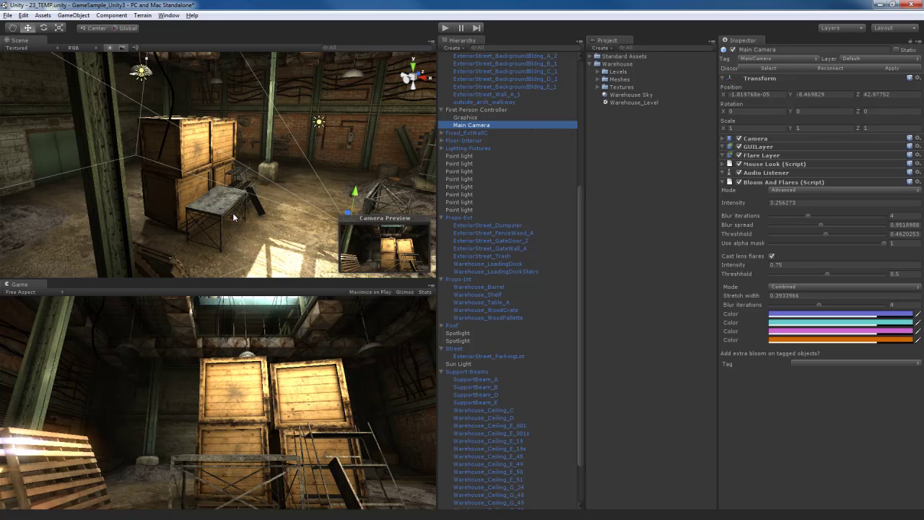
Select the wood crates and raise their material's Main Color alpha to about 50
left_click(209, 163)
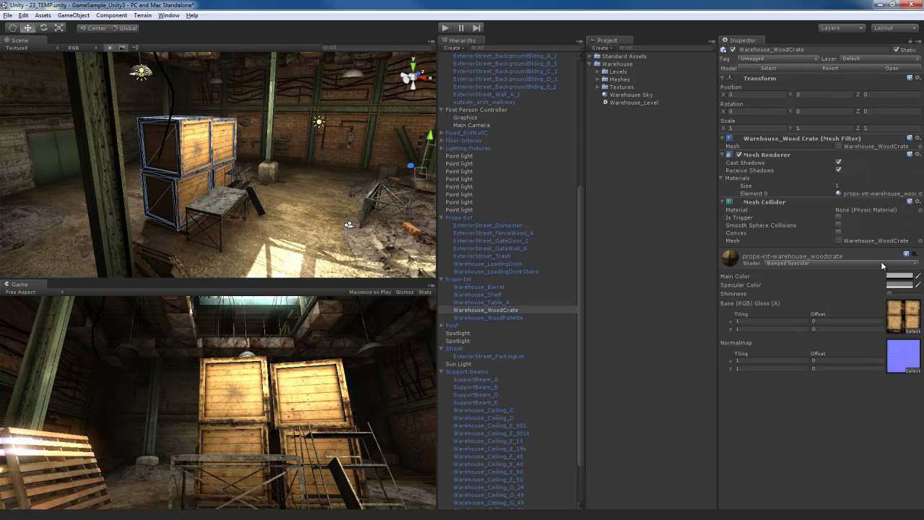
left_click(897, 277)
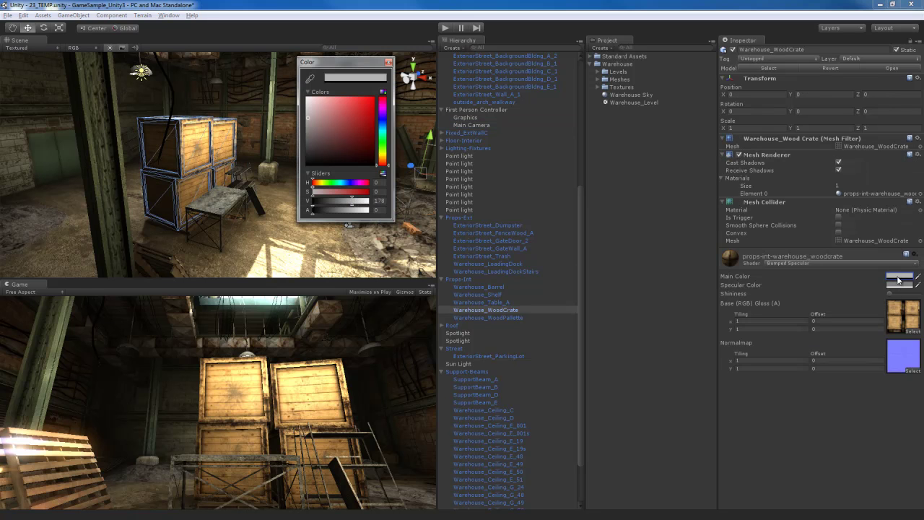
mouse_move(314, 214)
left_mouse_down()
mouse_move(342, 214)
mouse_move(316, 215)
mouse_move(325, 218)
left_mouse_up()
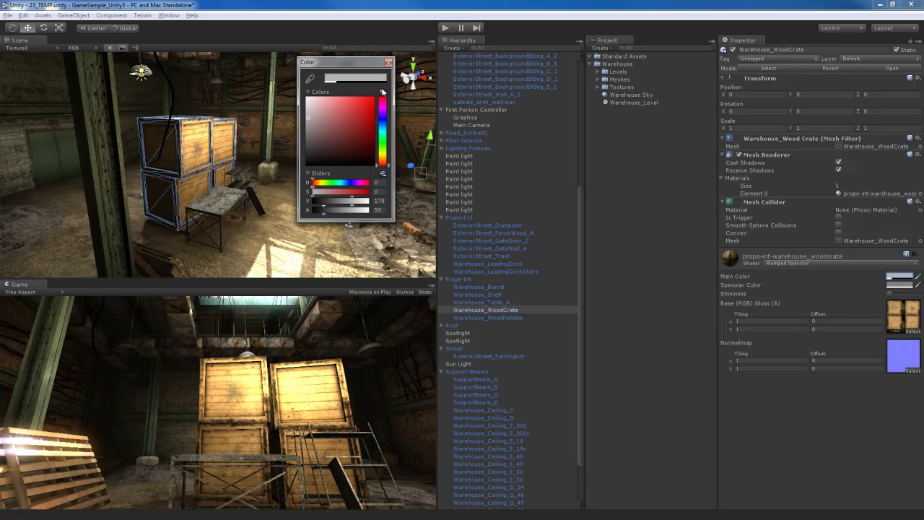
left_click(388, 62)
Drop the crate material's Specular Color alpha to 0, then select the First Person Controller
right_click_drag(318, 173, 235, 226)
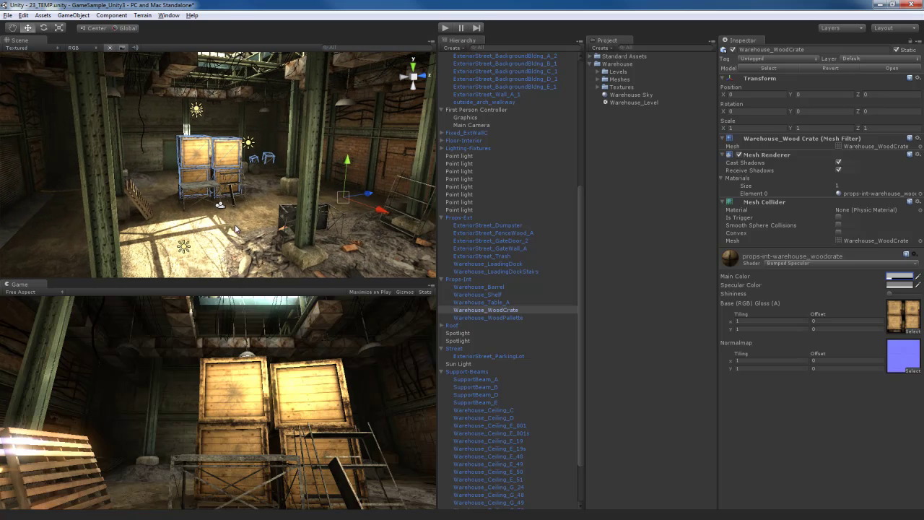
left_click(901, 286)
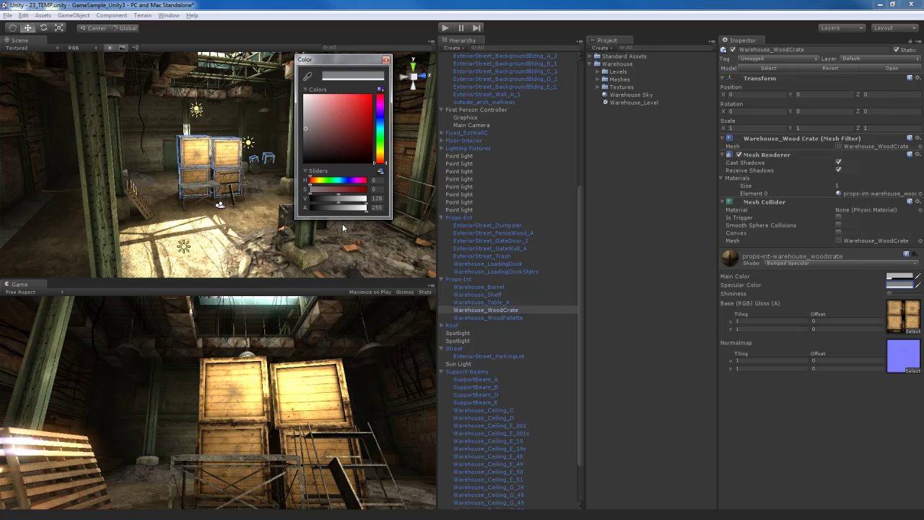
mouse_move(364, 208)
left_mouse_down()
mouse_move(305, 212)
mouse_move(369, 208)
left_mouse_up()
left_click(387, 61)
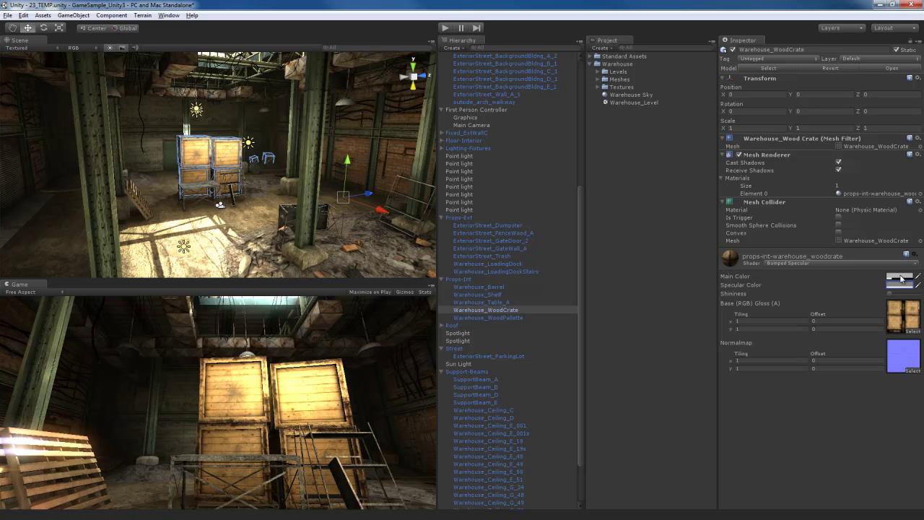
left_click_drag(343, 303, 266, 190, "alt")
left_click(478, 110)
left_click(491, 109)
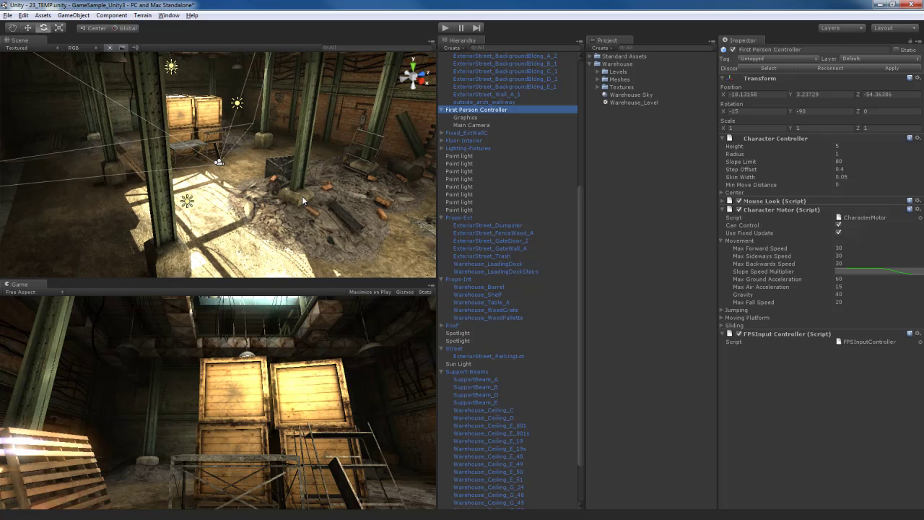
Switch handles to pivot mode, select the Main Camera and set its Position X, Y and Z to 0
left_click_drag(304, 183, 417, 191, "alt")
key("z")
left_click_drag(241, 194, 268, 156, "alt")
left_click(283, 151)
left_click(776, 96)
type("0")
key("Tab")
type("0")
key("Tab")
type("0")
key("Return")
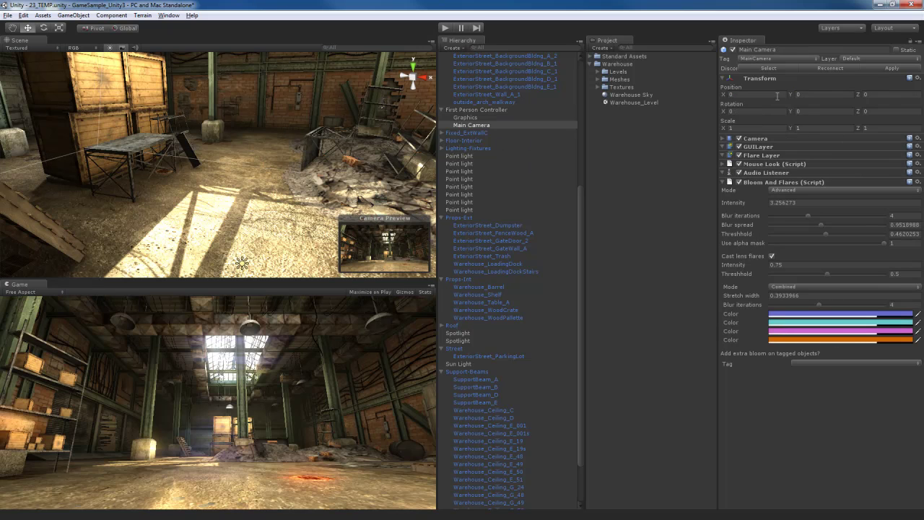
Frame the First Person Controller and re-zero the Main Camera's Y position, checking from several angles
left_click(477, 109)
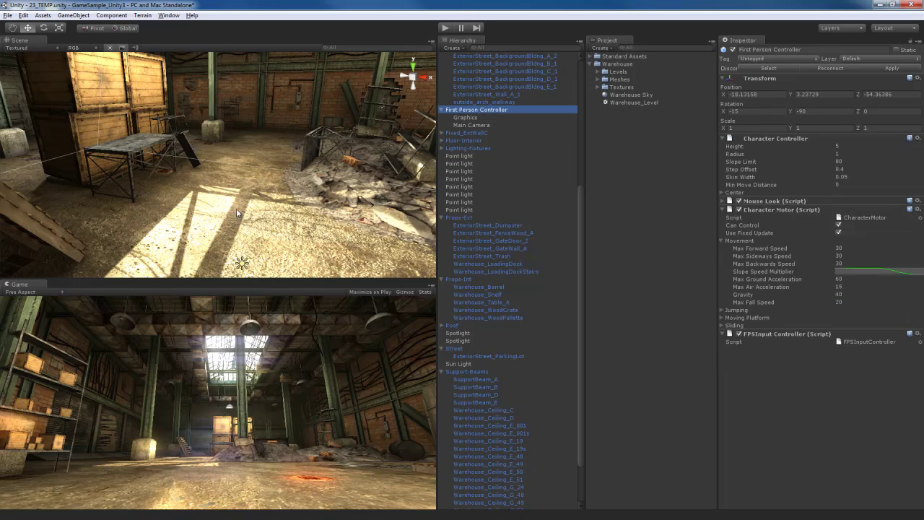
key("f")
left_click_drag(425, 163, 252, 221, "alt")
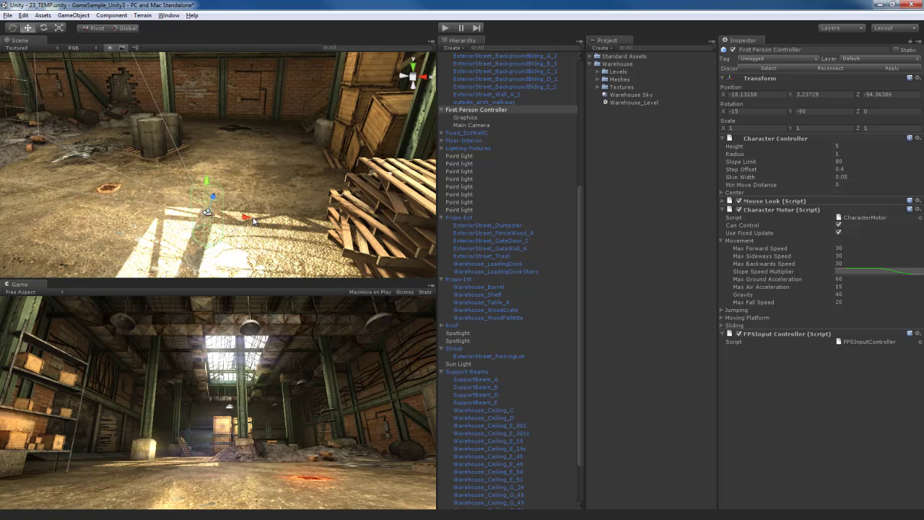
left_click(253, 220)
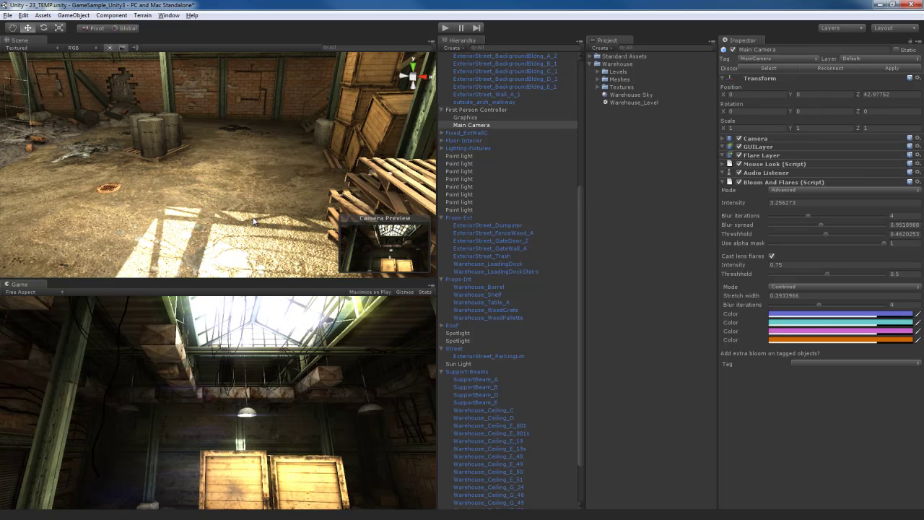
left_click(480, 128)
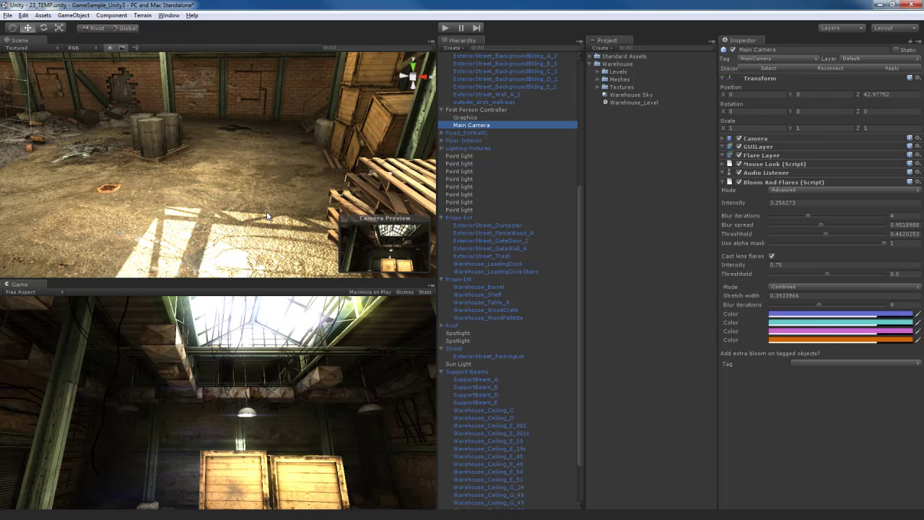
left_click_drag(790, 95, 875, 108)
type("0")
key("Return")
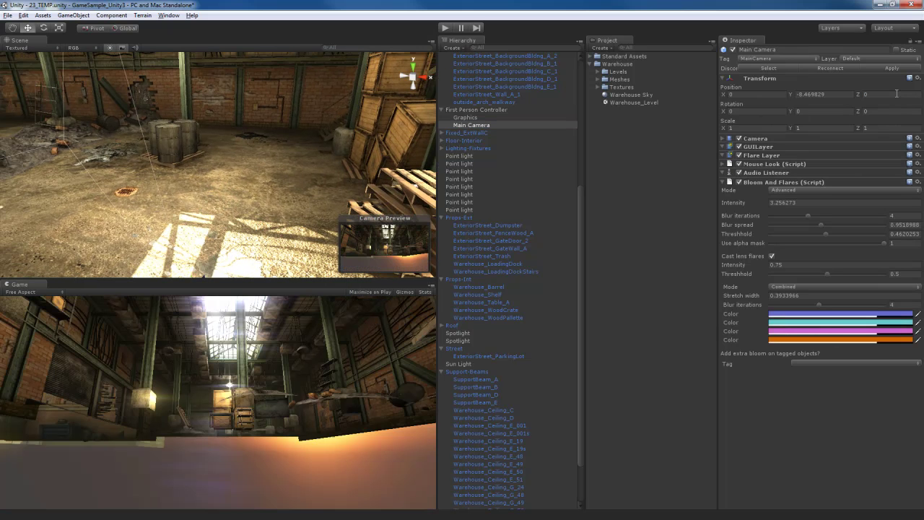
left_click_drag(325, 177, 285, 186, "alt")
left_click(507, 111)
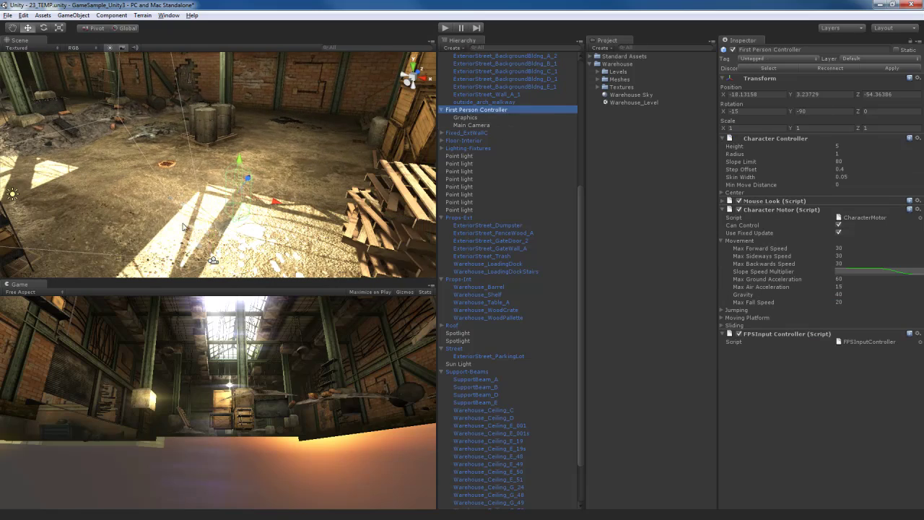
mouse_move(216, 238)
left_mouse_down("alt")
mouse_move(87, 245)
mouse_move(206, 245)
left_mouse_up("alt")
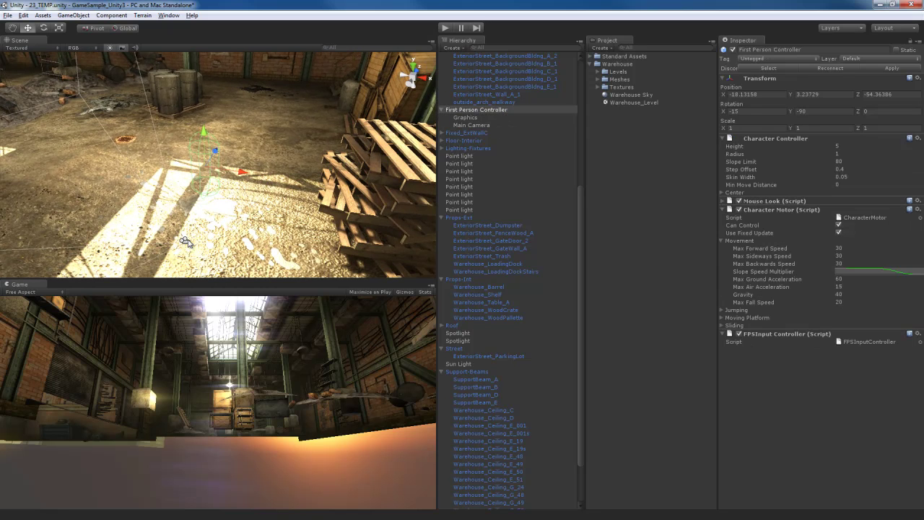
left_click(188, 239)
left_click(833, 96)
type("0")
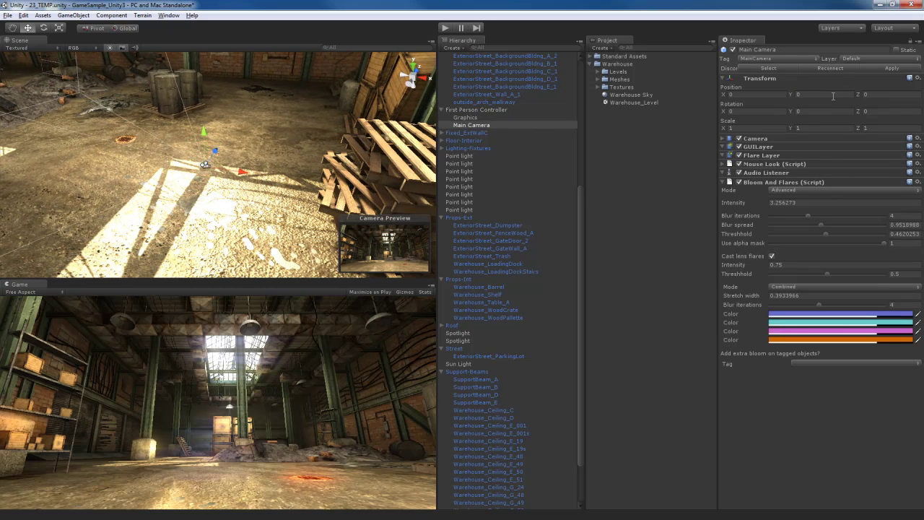
Raise the Main Camera to about 2.7 units above the First Person Controller
double_click(468, 109)
left_click(470, 133)
left_click(471, 126)
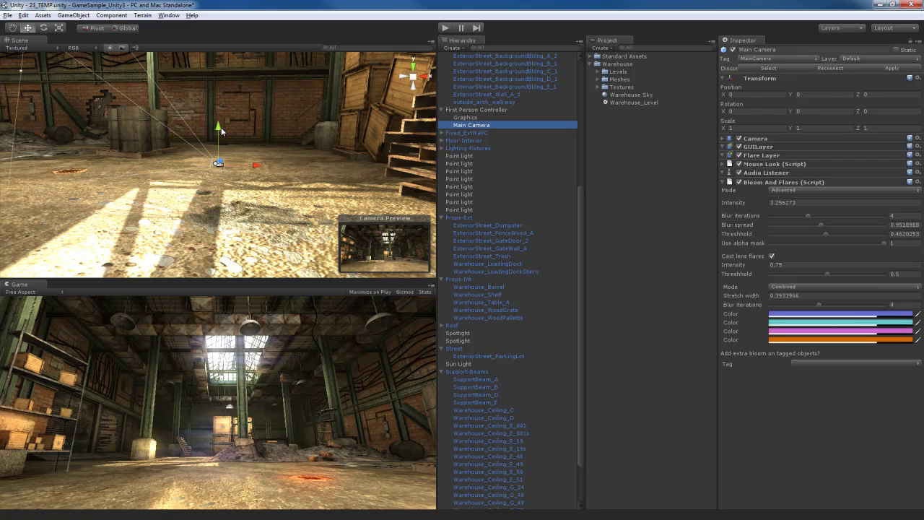
left_click_drag(221, 127, 227, 57)
left_click(489, 110)
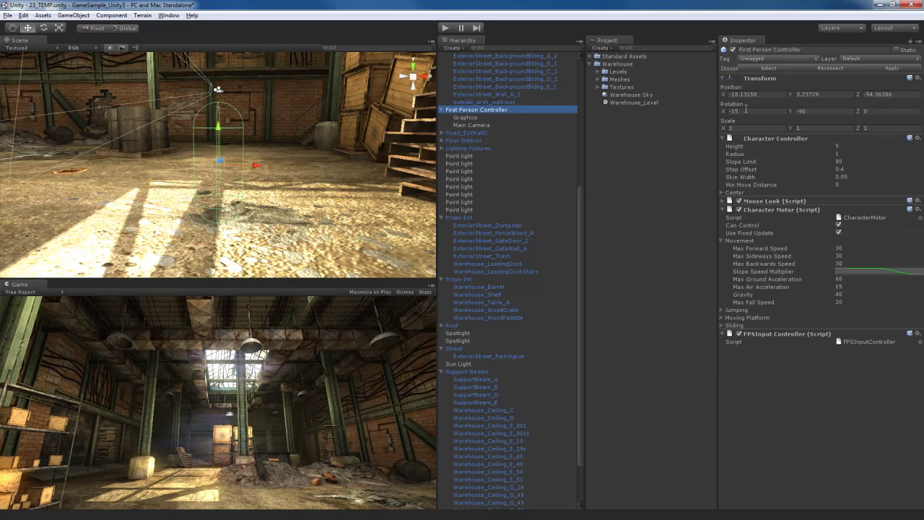
left_click_drag(330, 161, 227, 194, "alt")
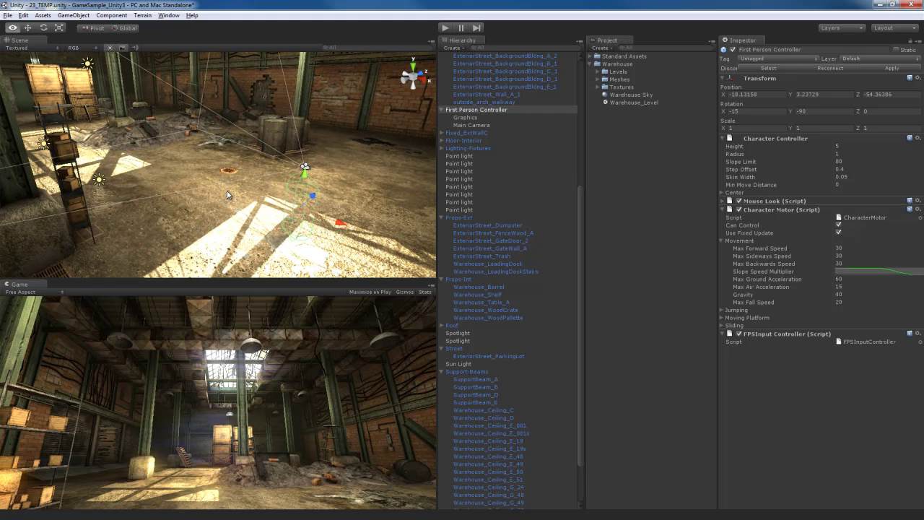
Set Warehouse_DebrisPile_B_1's Main Color alpha to 0 with a slightly lighter grey
left_click(134, 140)
left_click(134, 139)
key("f")
left_click_drag(244, 165, 224, 197, "alt")
left_click(901, 276)
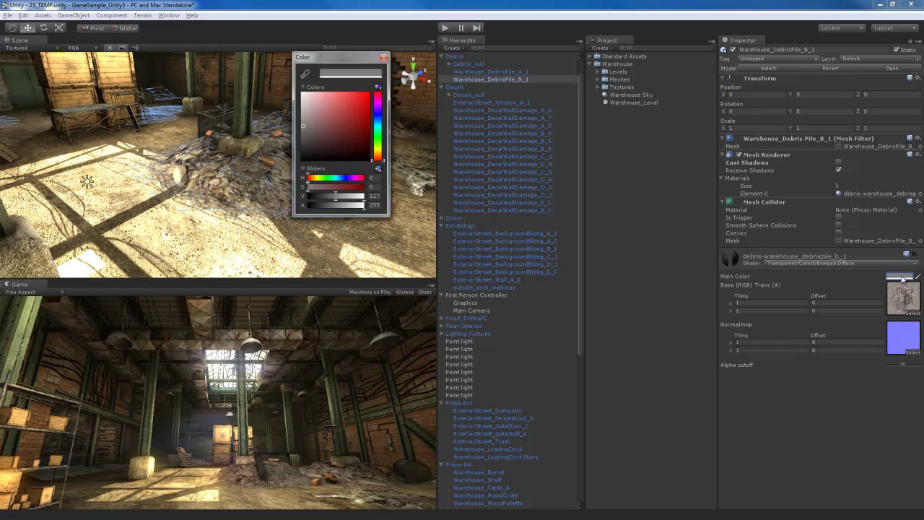
left_click_drag(327, 208, 368, 209)
left_click_drag(338, 201, 360, 202)
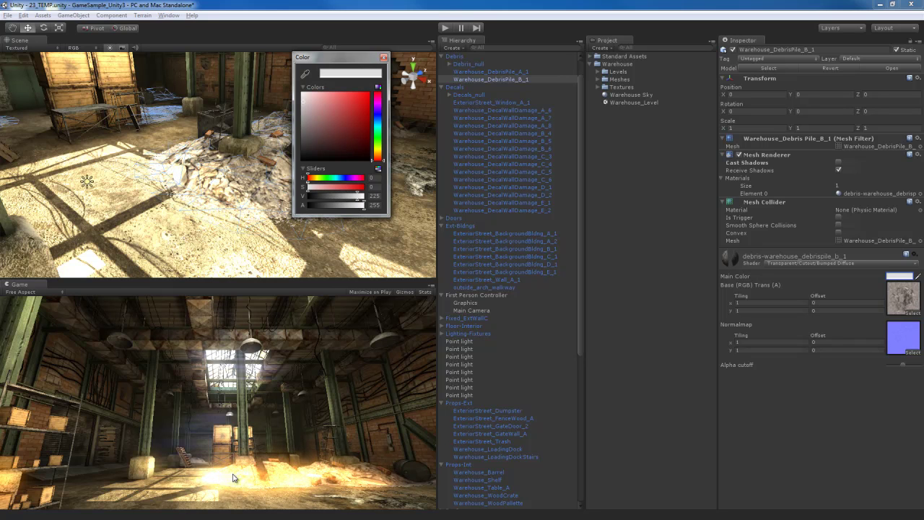
left_click_drag(359, 196, 341, 203)
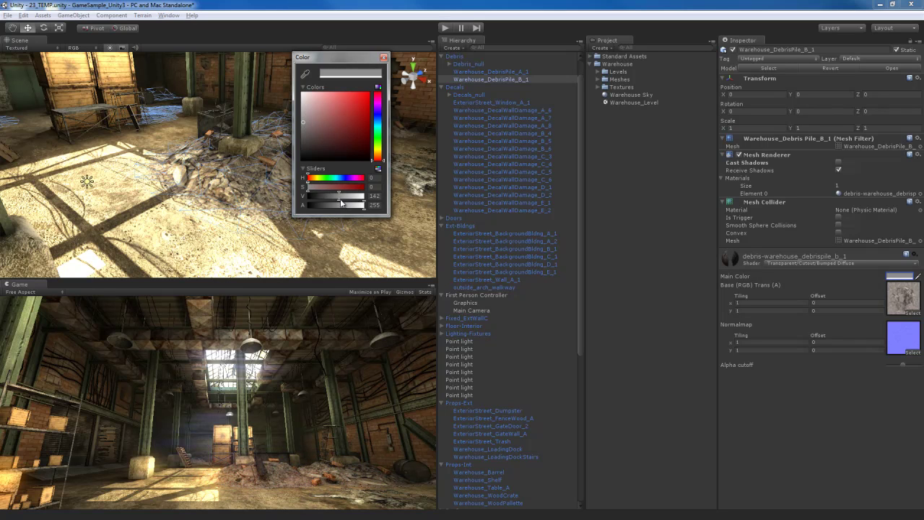
key("Escape")
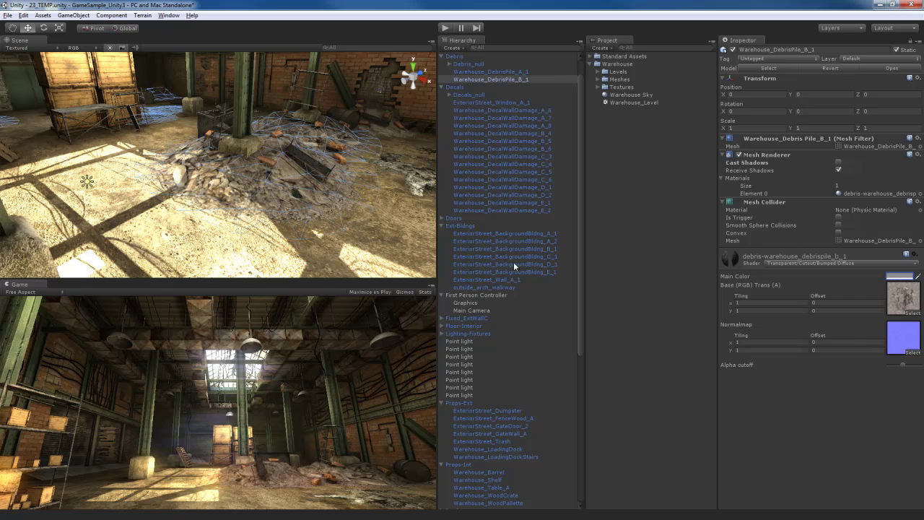
left_click(472, 310)
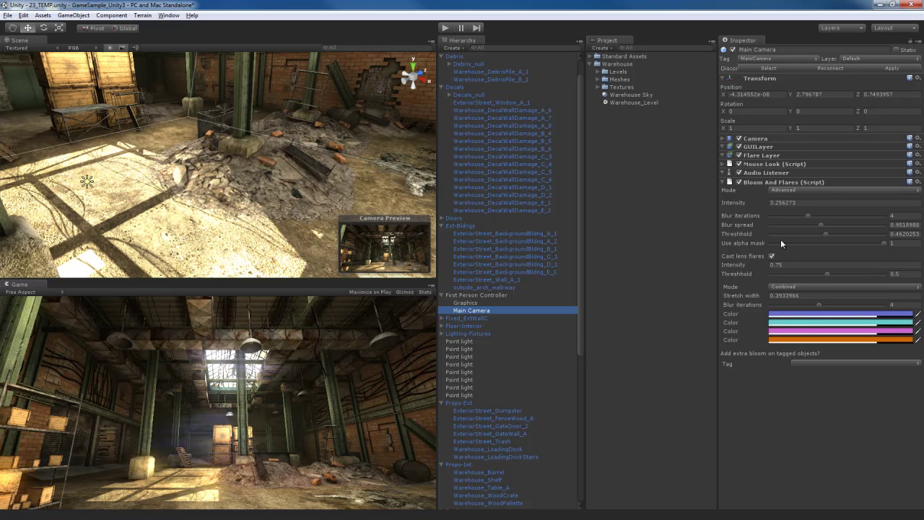
Move the First Person Controller out onto the street and rotate it to about -225° Y
right_click_drag(250, 205, 325, 231)
left_click(475, 295)
right_click_drag(83, 137, 473, 174)
key("e")
mouse_move(488, 175)
left_mouse_down("ctrl")
mouse_move(506, 175)
mouse_move(483, 175)
left_mouse_up("ctrl")
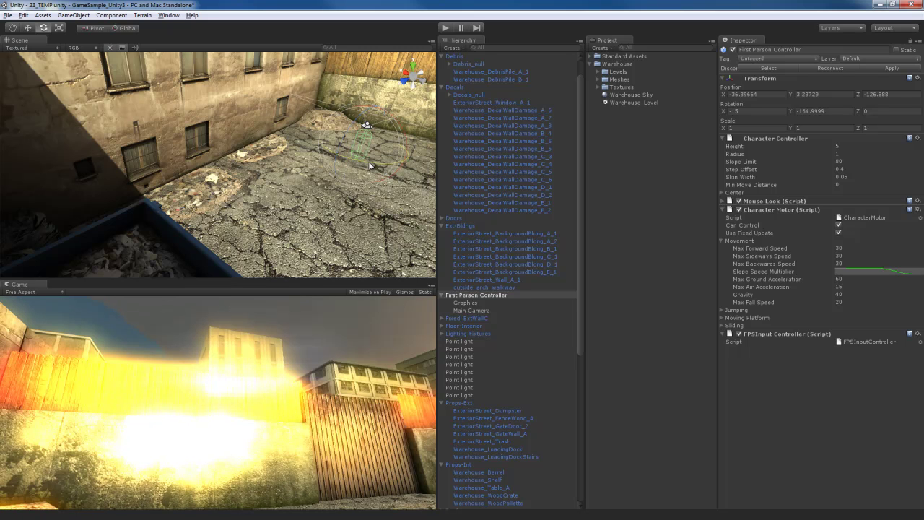
left_click_drag(369, 162, 472, 165, "ctrl")
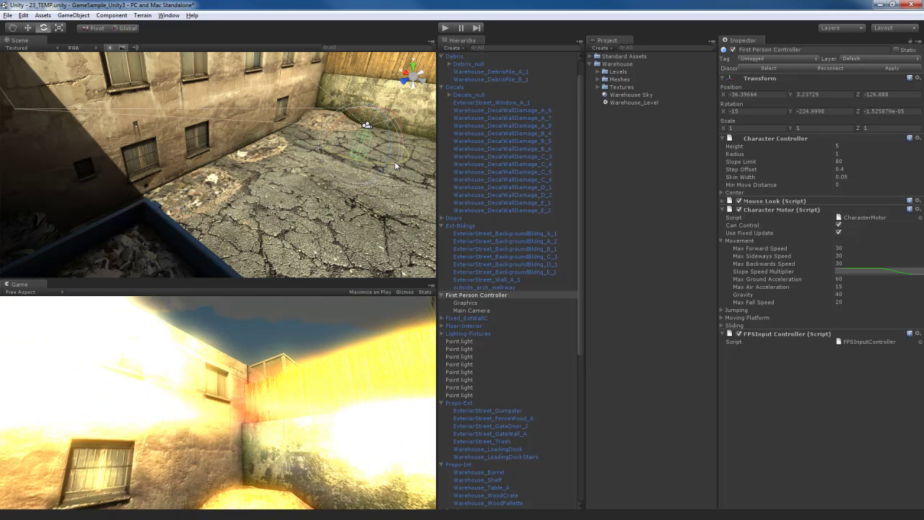
left_click_drag(387, 164, 389, 170, "ctrl")
Set the ExteriorStreet_Wall_A_1 material's Specular Color alpha to 0
left_click(239, 105)
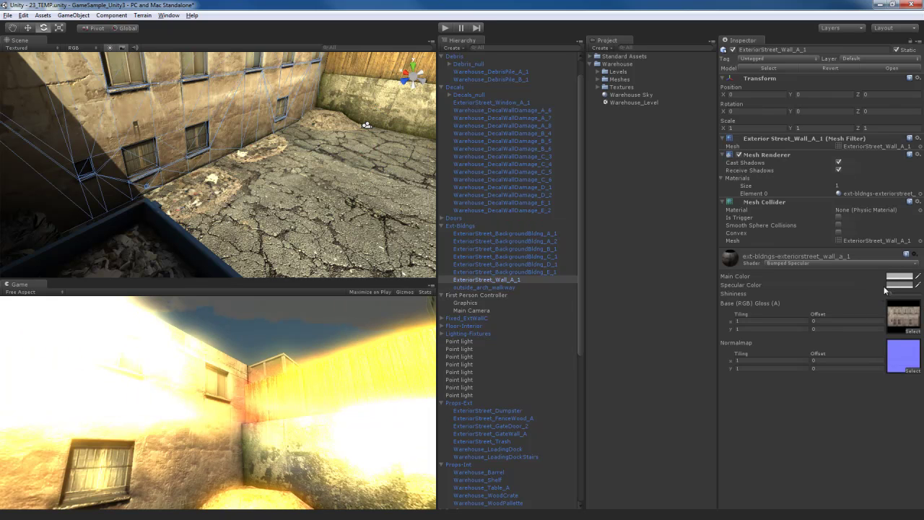
left_click(895, 285)
left_click_drag(356, 207, 294, 209)
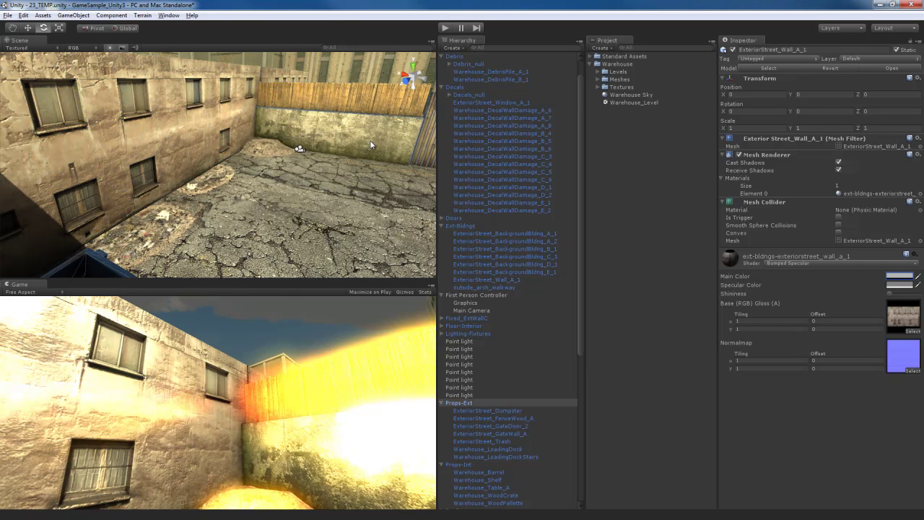
Lower the ExteriorStreet_GateWall_A material's Main Color alpha to 120, then reselect the Main Camera
left_click(369, 150)
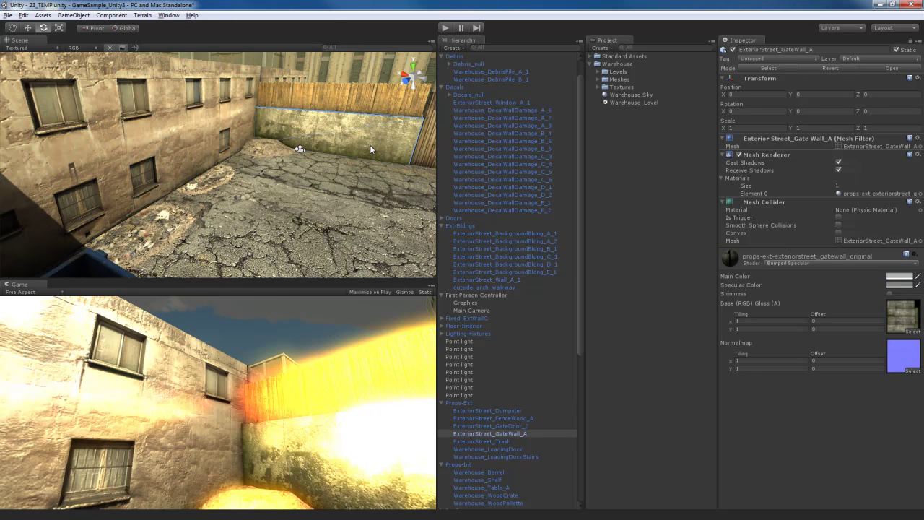
left_click(898, 275)
left_click_drag(355, 204, 294, 209)
left_click(378, 52)
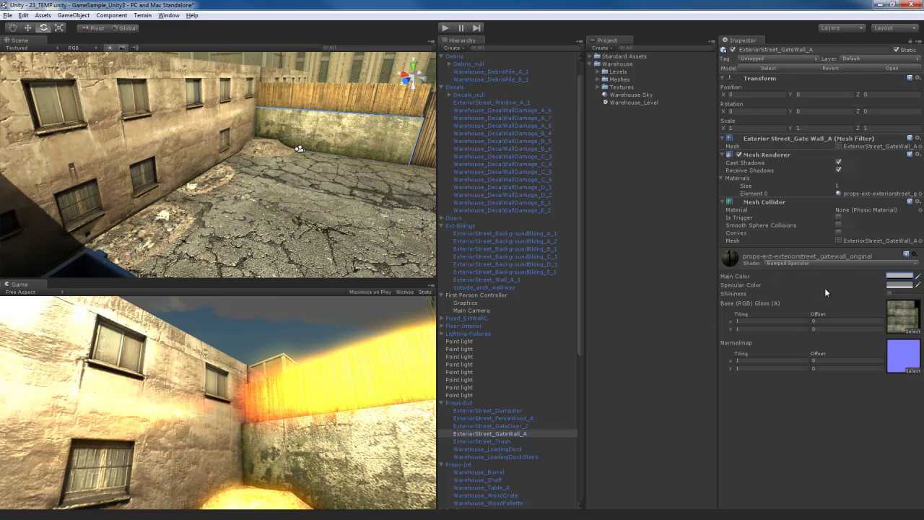
left_click(470, 310)
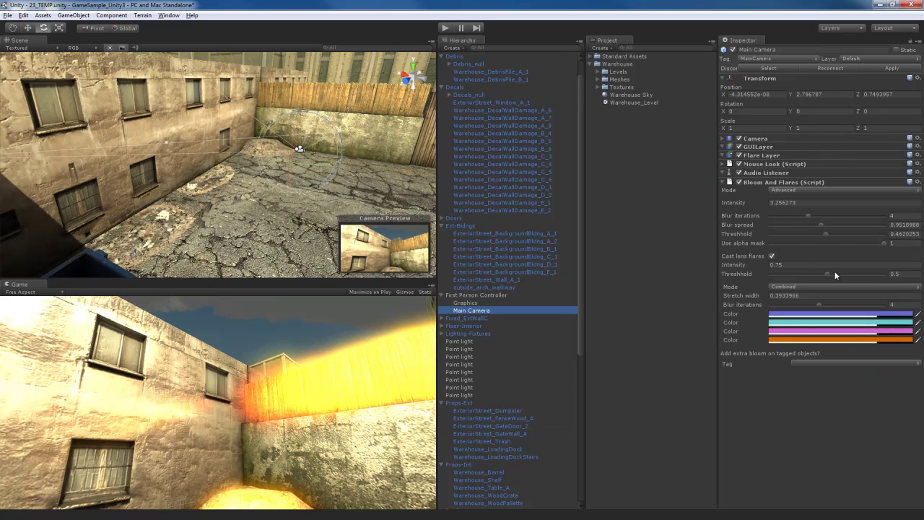